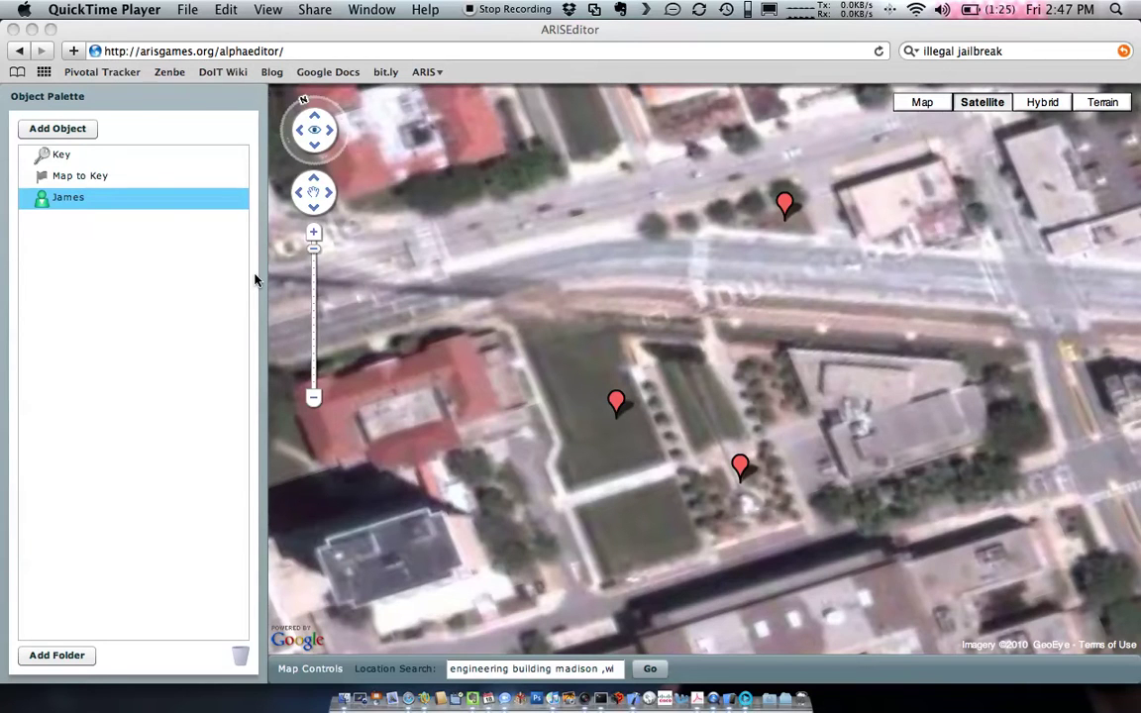
Step: Turn off Hidden for the Key placemark and add a new requirement row to it
left_click(741, 472)
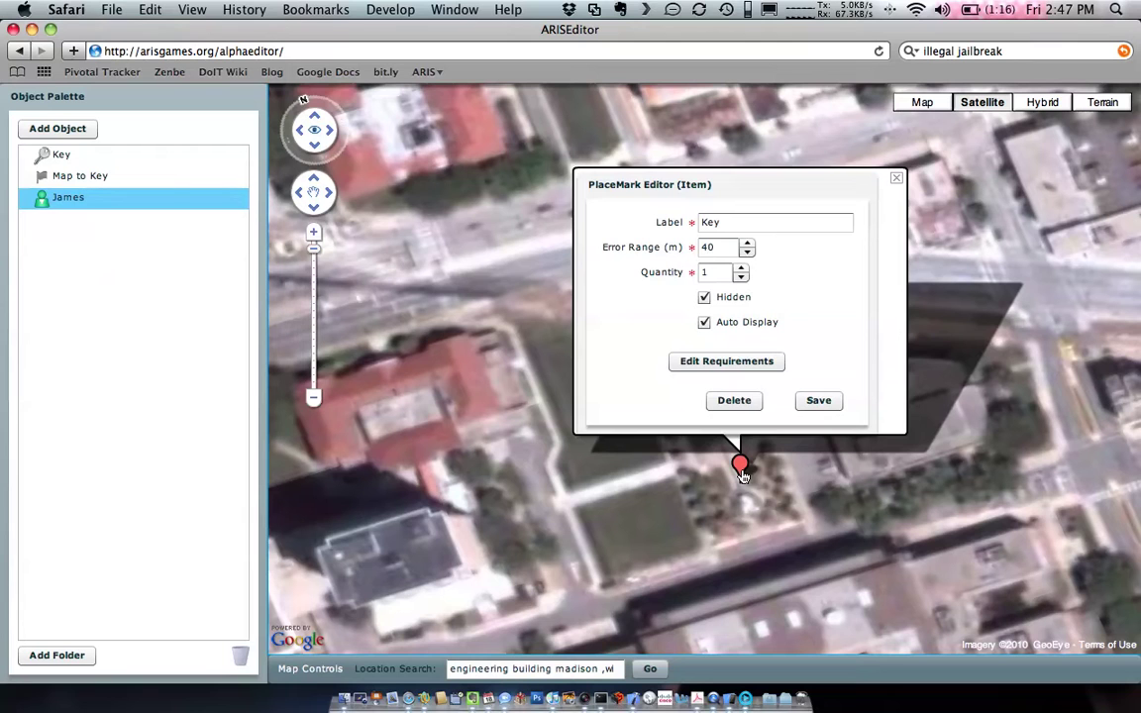
left_click(704, 298)
left_click(735, 363)
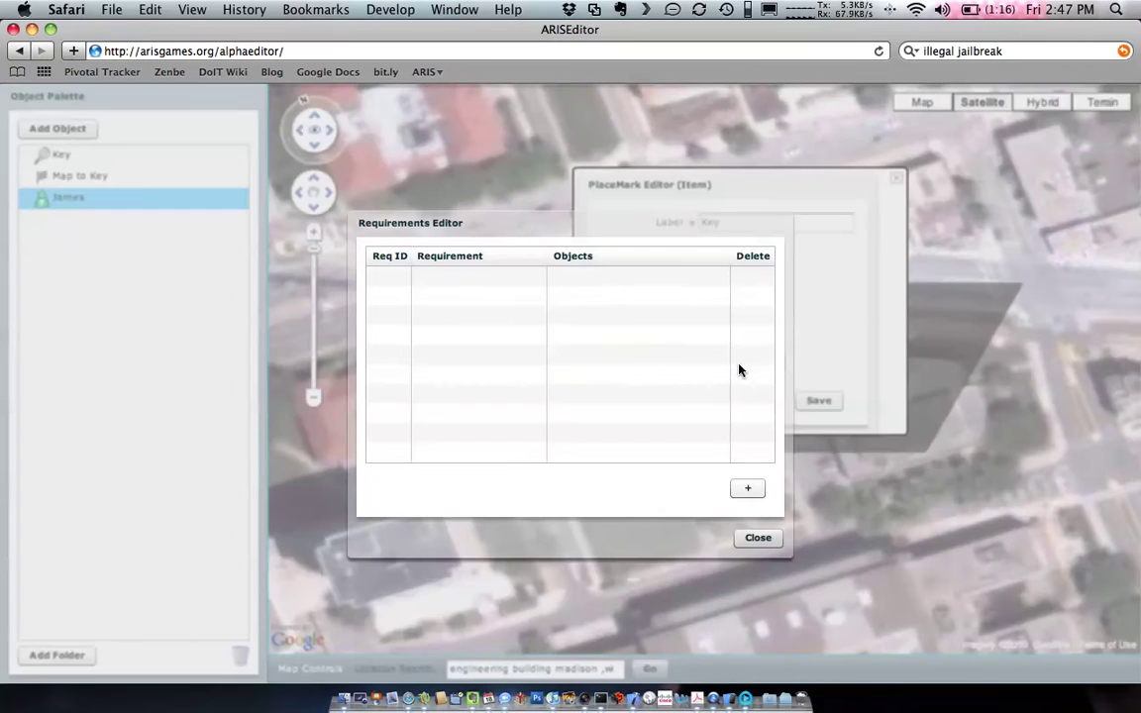
left_click(747, 490)
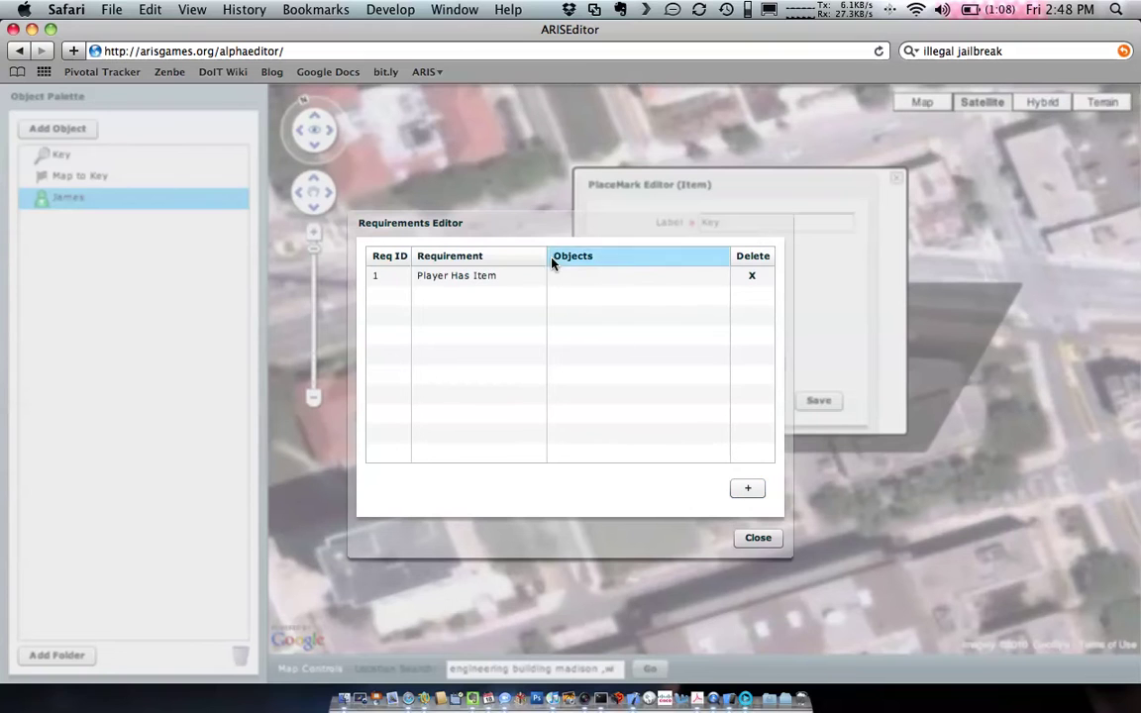
Step: Set the Key placemark's new requirement to Player Viewed Node with Map to Key as its object
left_click_drag(545, 256, 607, 260)
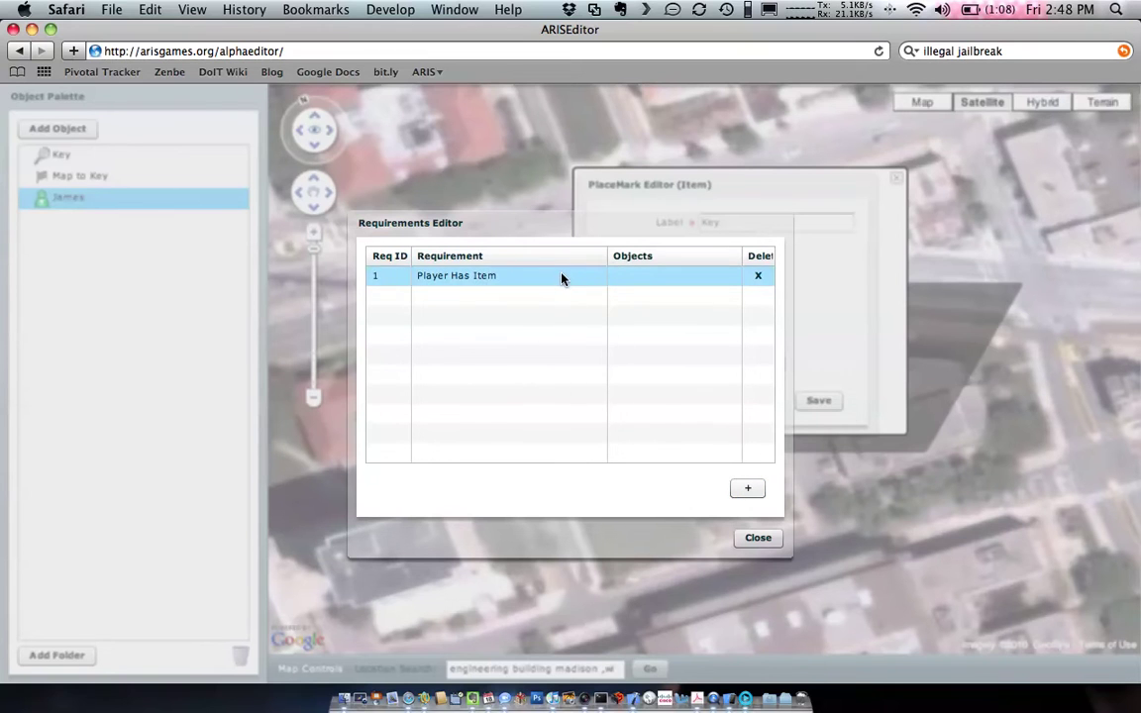
left_click(594, 277)
left_click(598, 277)
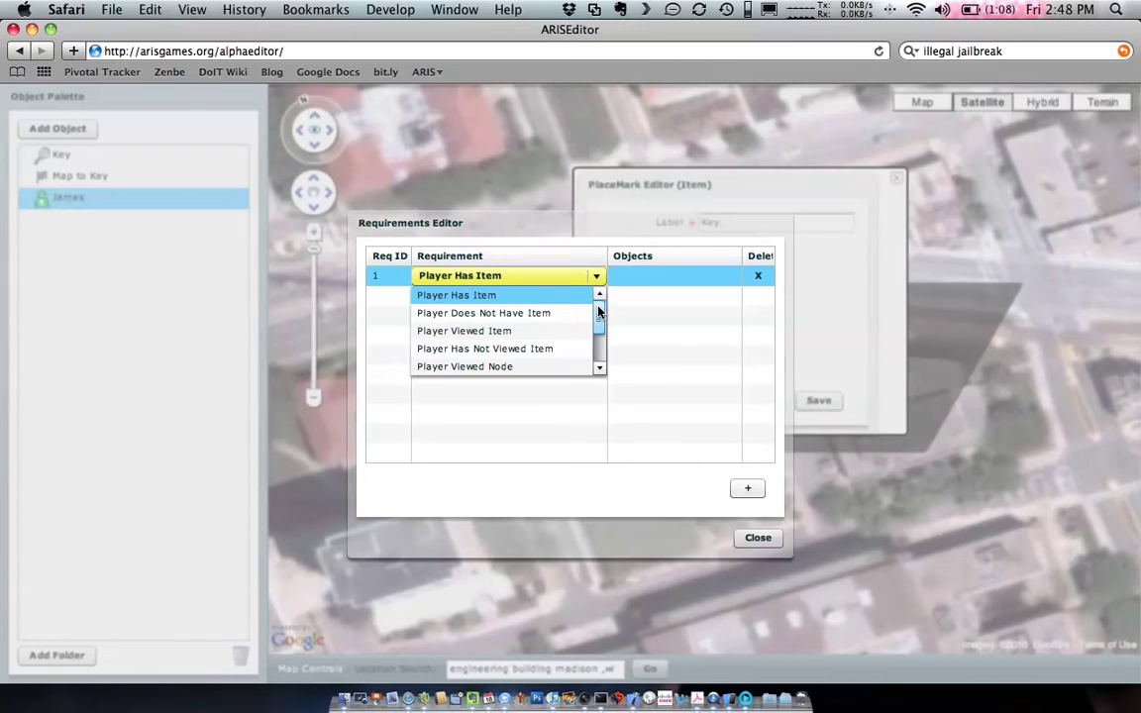
left_click_drag(598, 311, 598, 343)
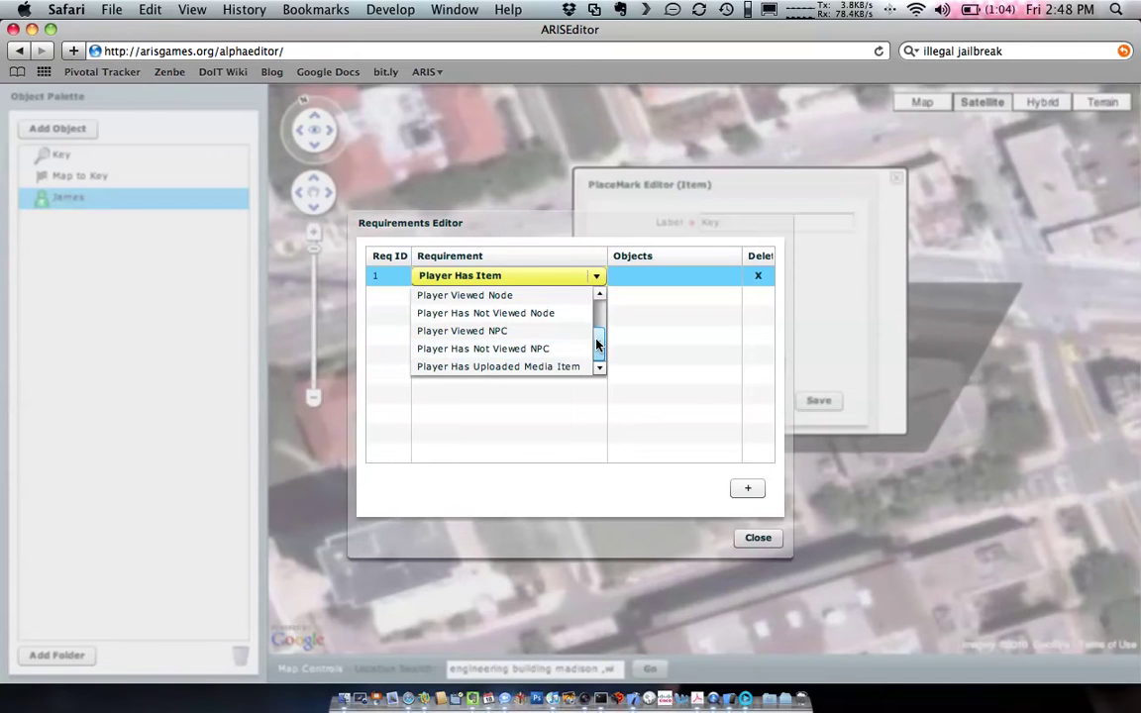
left_click_drag(597, 343, 597, 339)
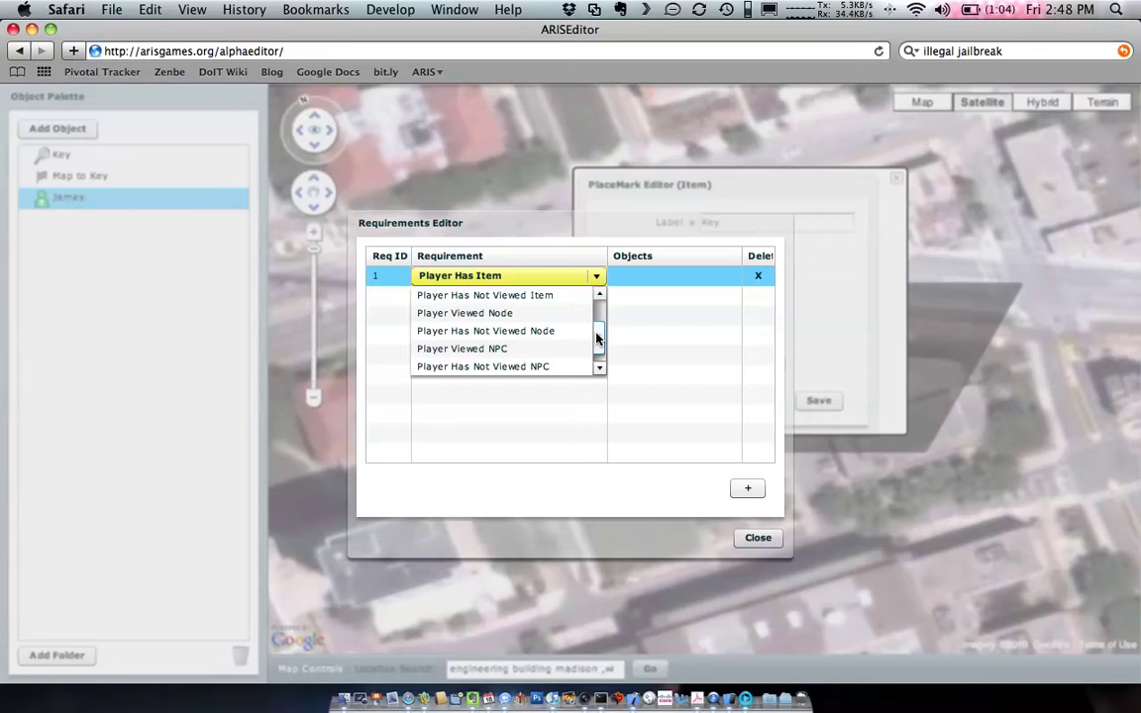
left_click(485, 315)
key("Tab")
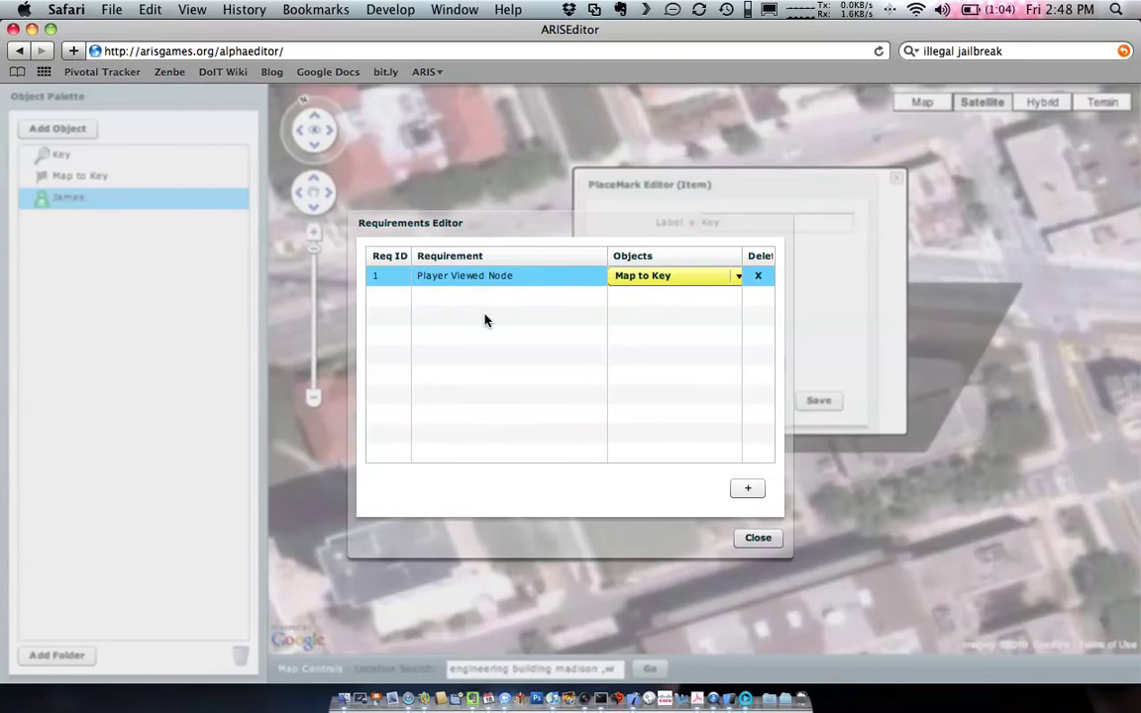
left_click(736, 277)
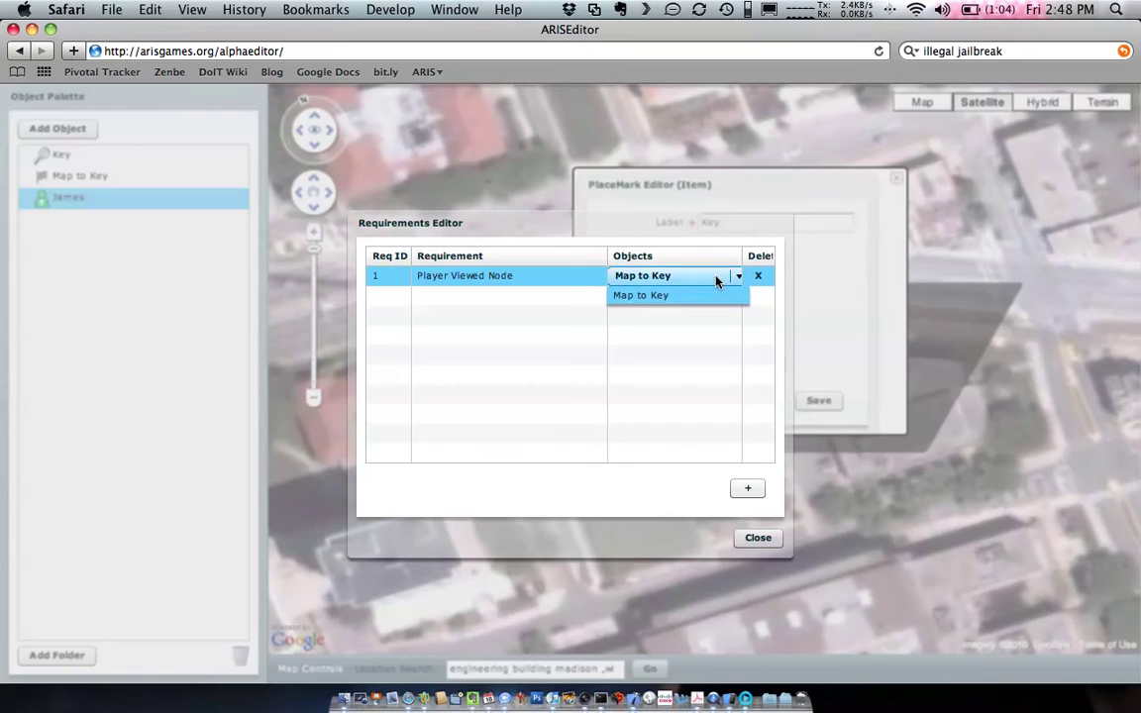
left_click(716, 281)
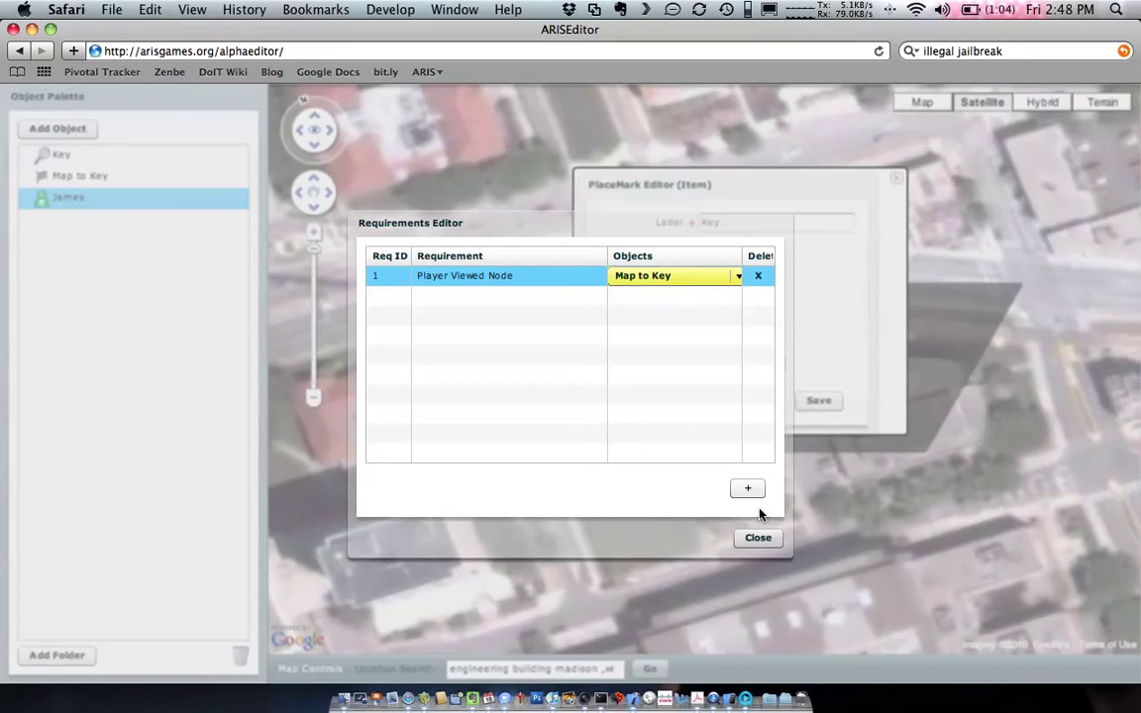
Step: Finish editing the requirements, save the Key placemark and close its editor
left_click(757, 537)
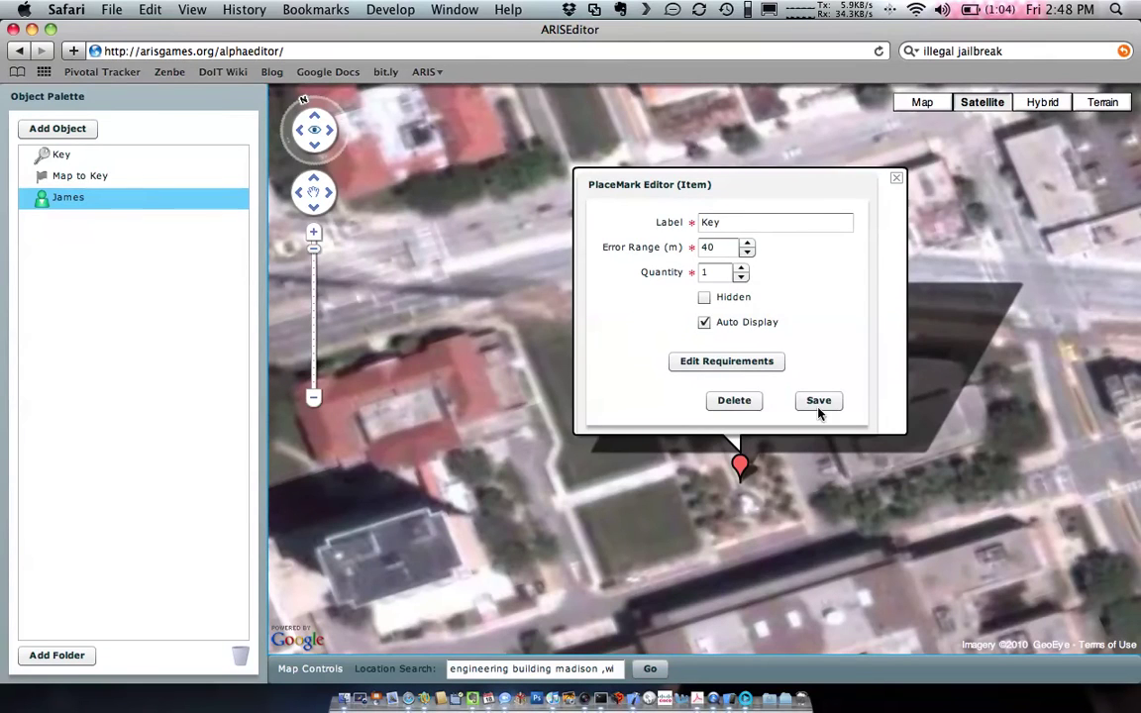
left_click(818, 401)
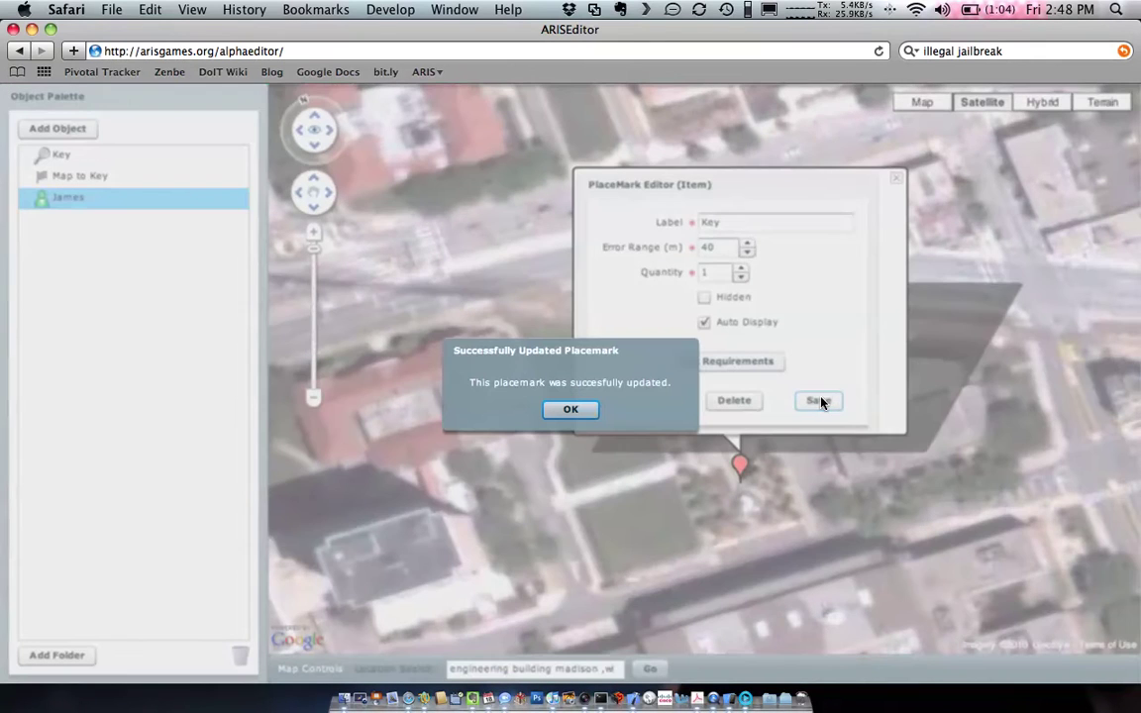
left_click(576, 409)
left_click(897, 181)
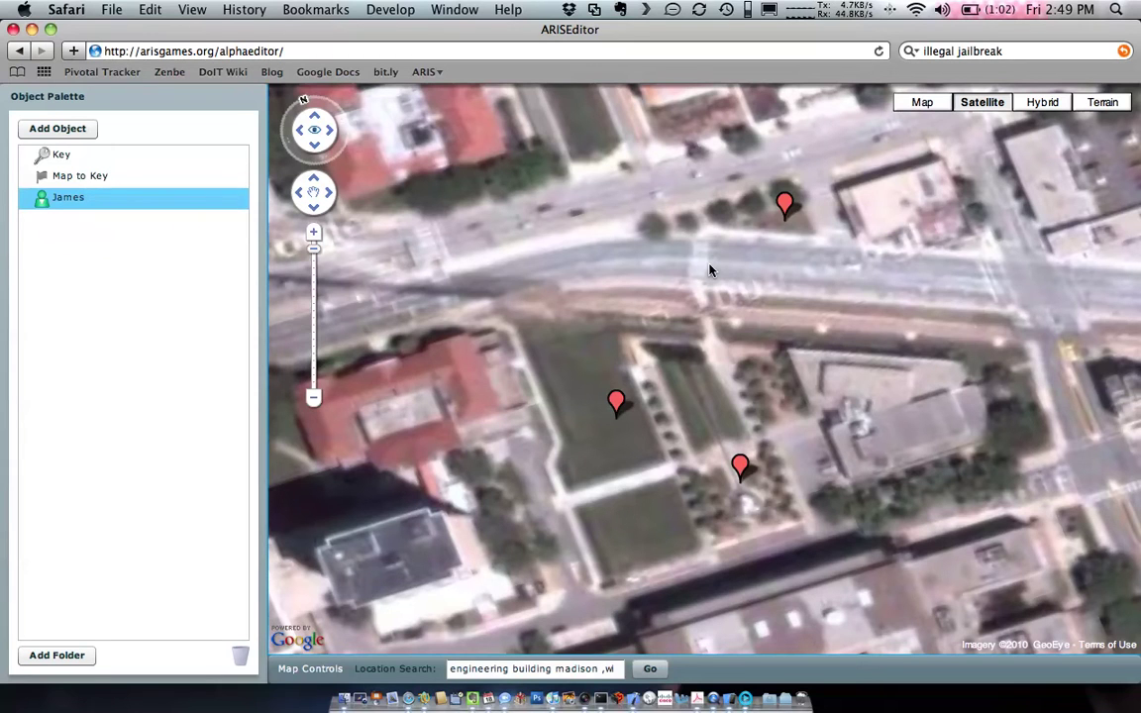
Step: Replace the character's greeting with "Go get me a photo of the fountain." and save the character
double_click(63, 200)
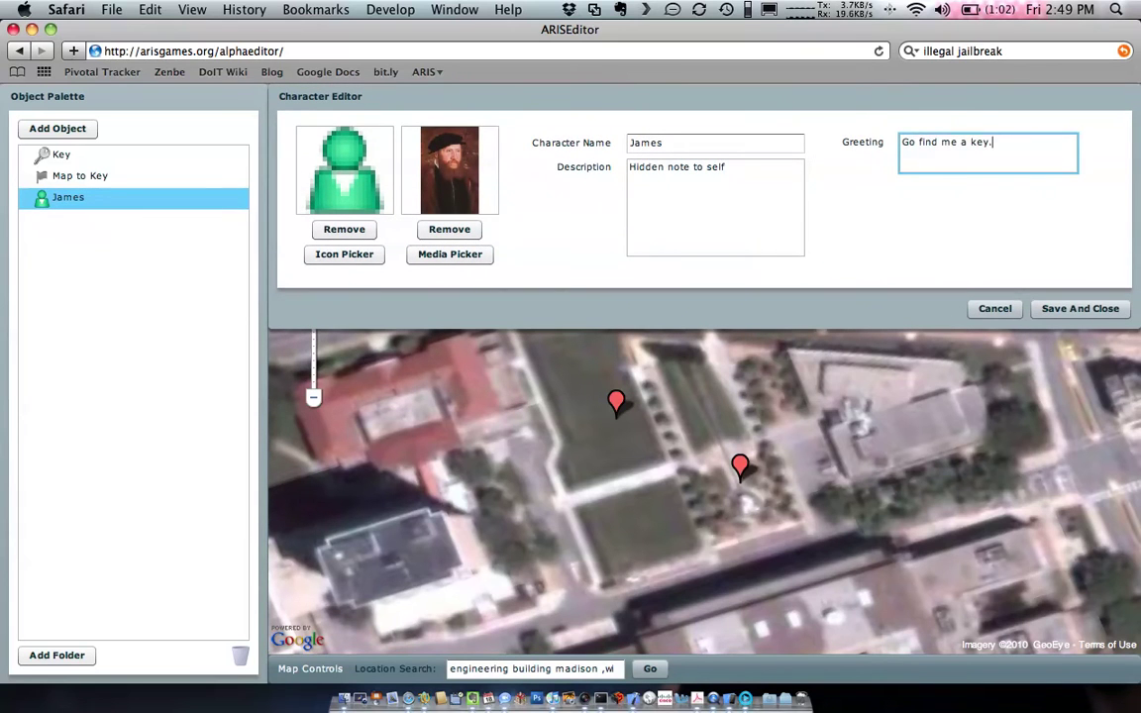
key("super+a")
type("Go get ")
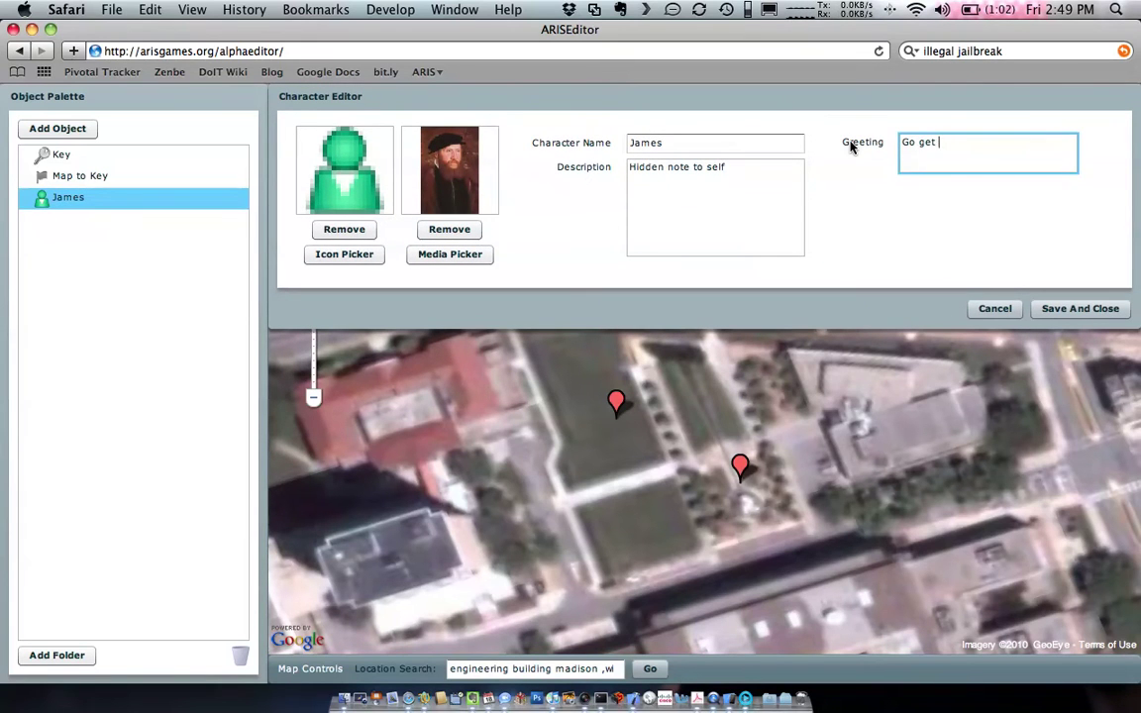
type("me a photo of the fountain")
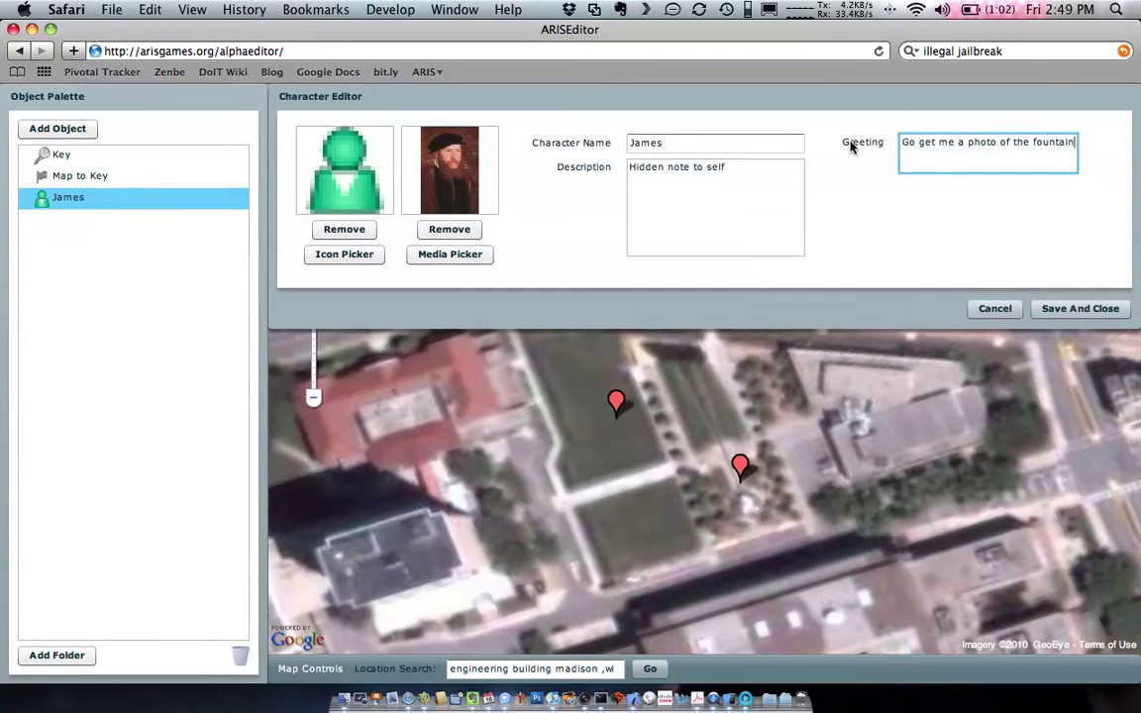
type(".")
left_click(1059, 313)
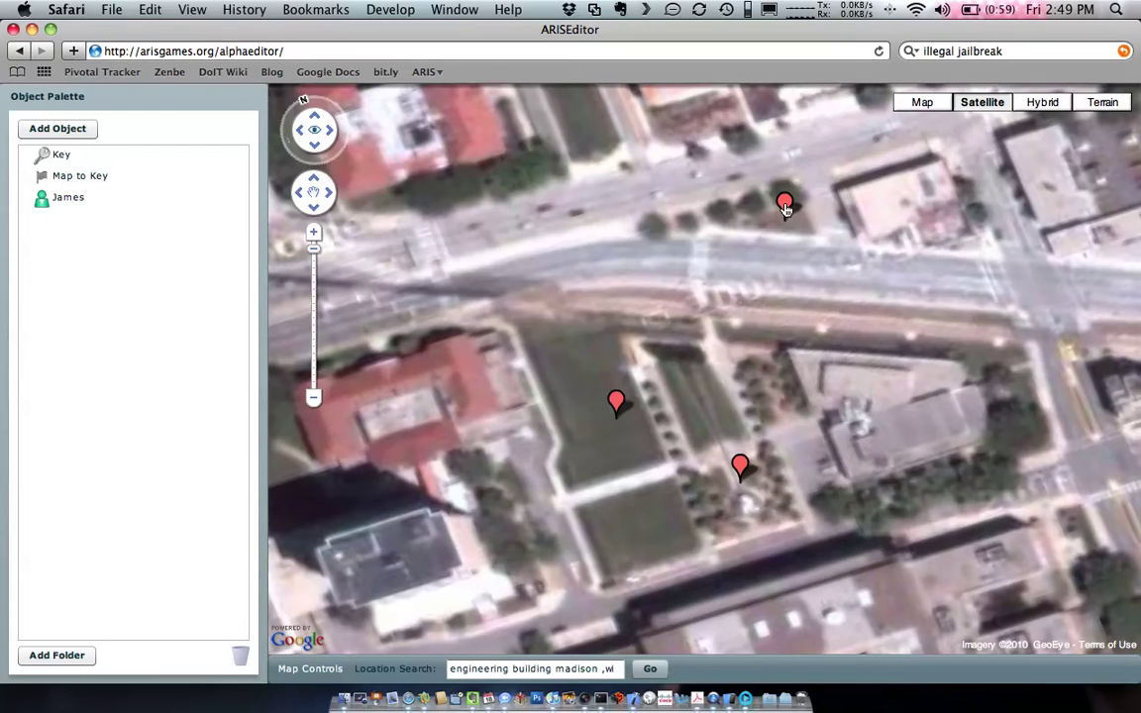
Step: Add a new requirement row to the character's placemark north of the main road
left_click(785, 205)
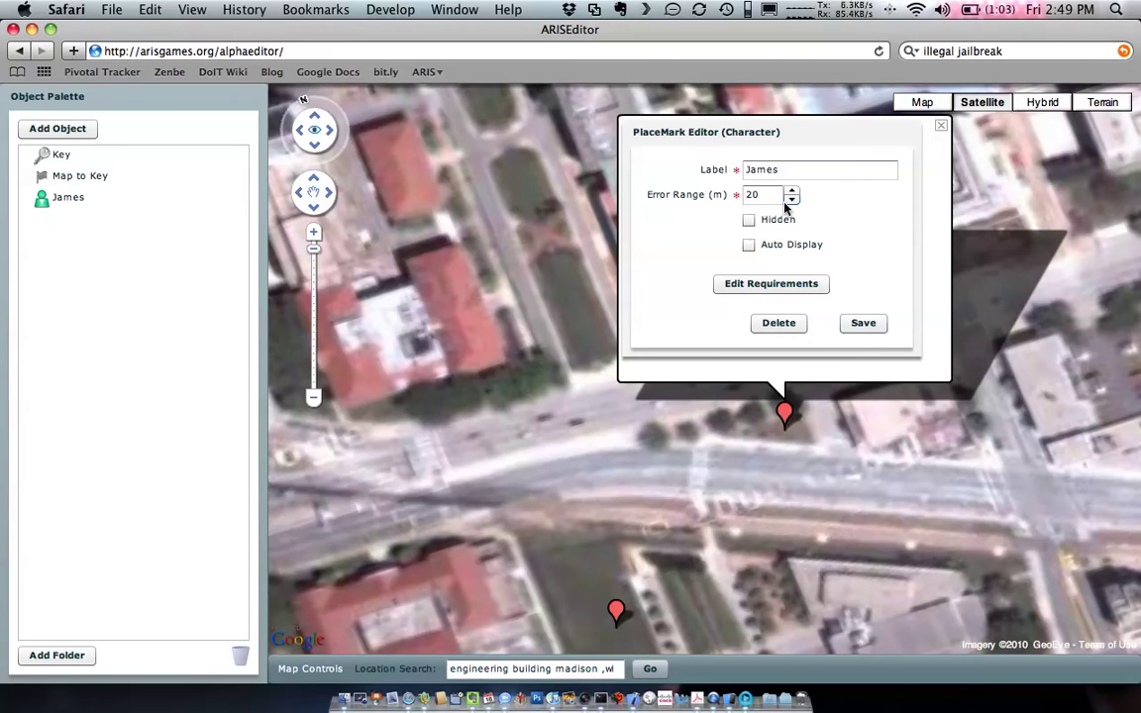
left_click(770, 285)
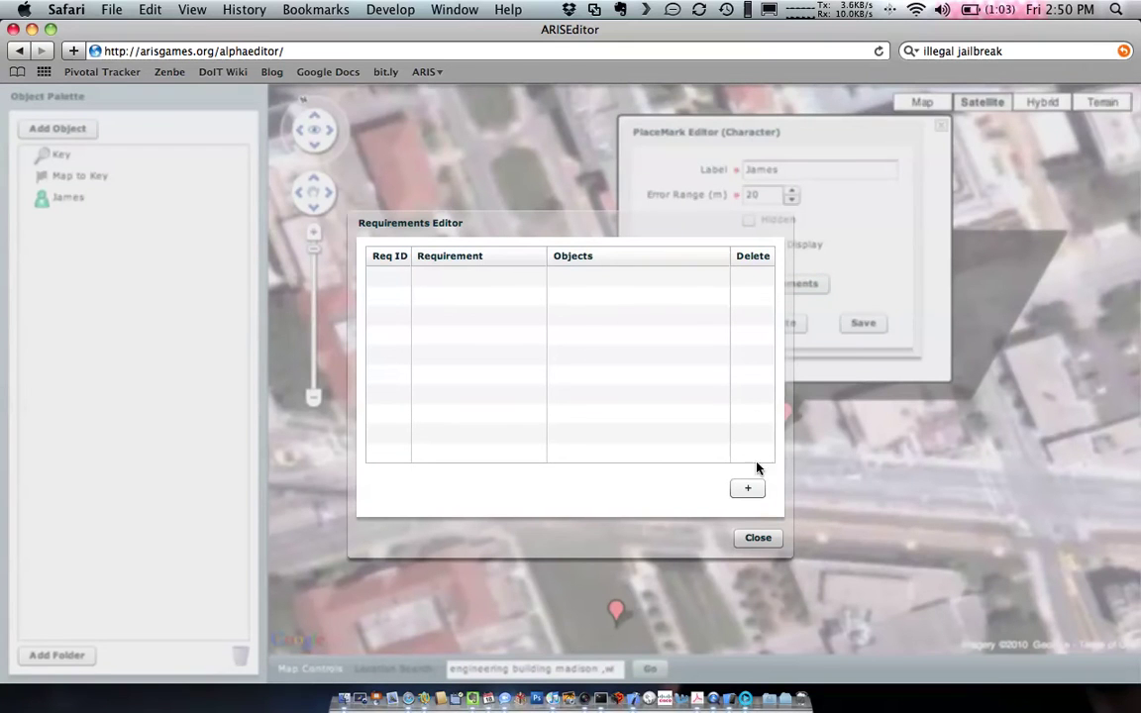
left_click(750, 490)
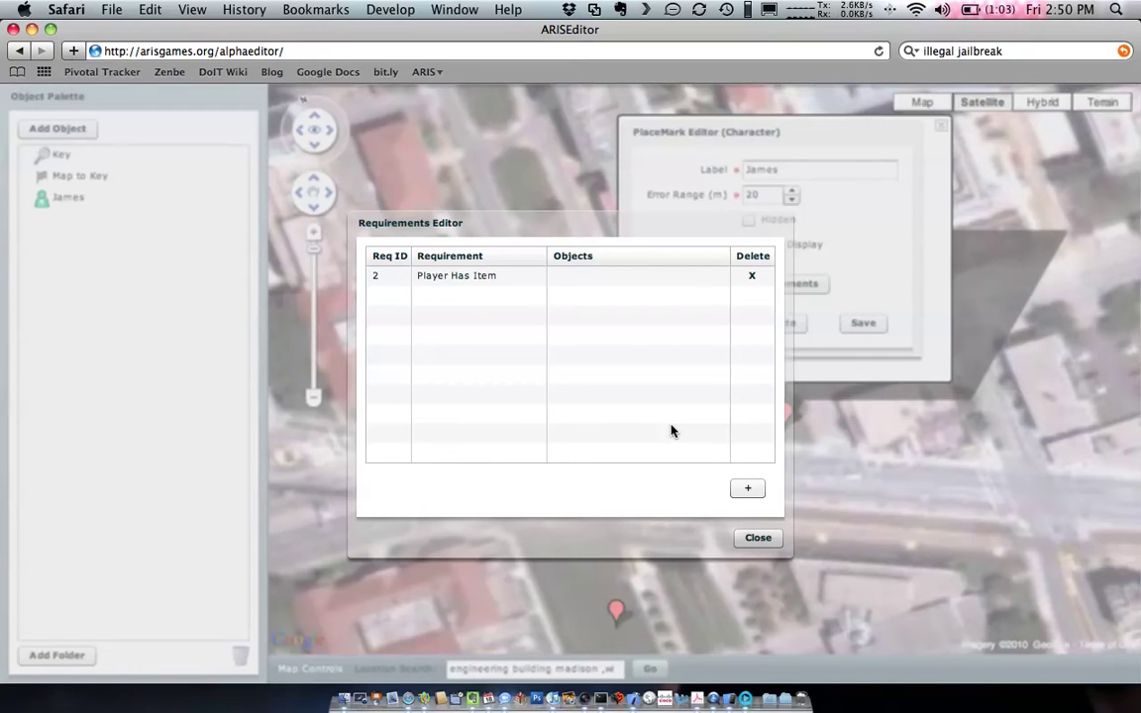
Step: Set the new requirement to Player Has Not Viewed NPC with the same character as its object, and close the placemark editor
left_click(510, 276)
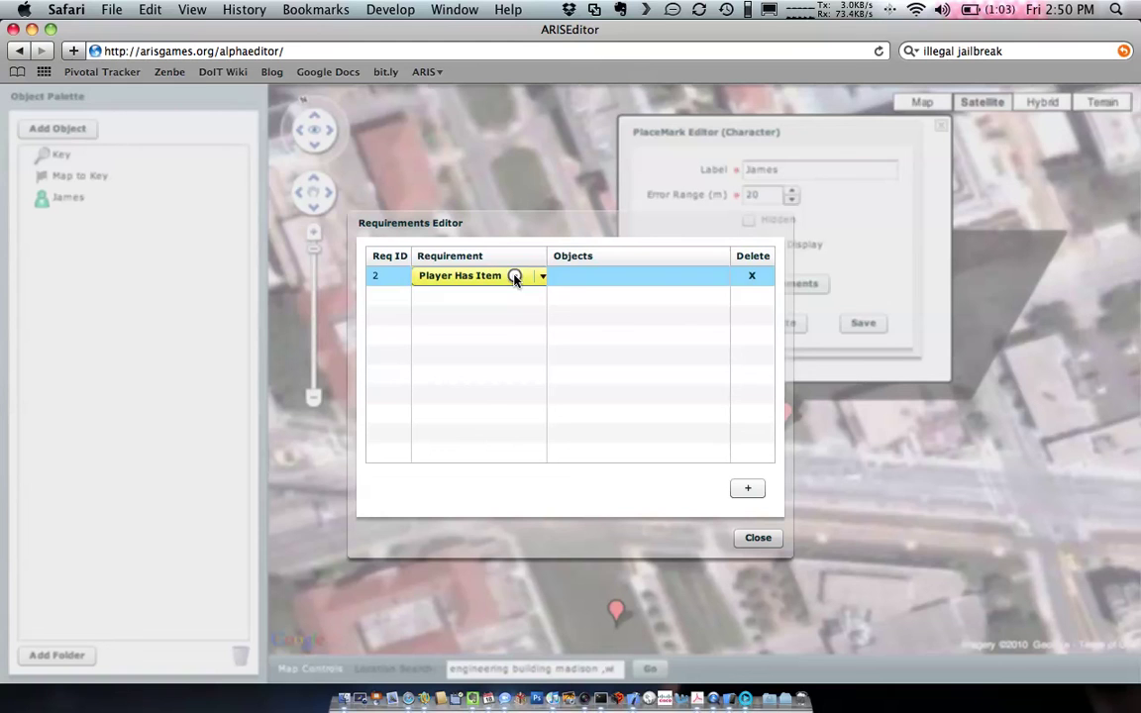
left_click_drag(546, 255, 600, 341)
left_click(600, 278)
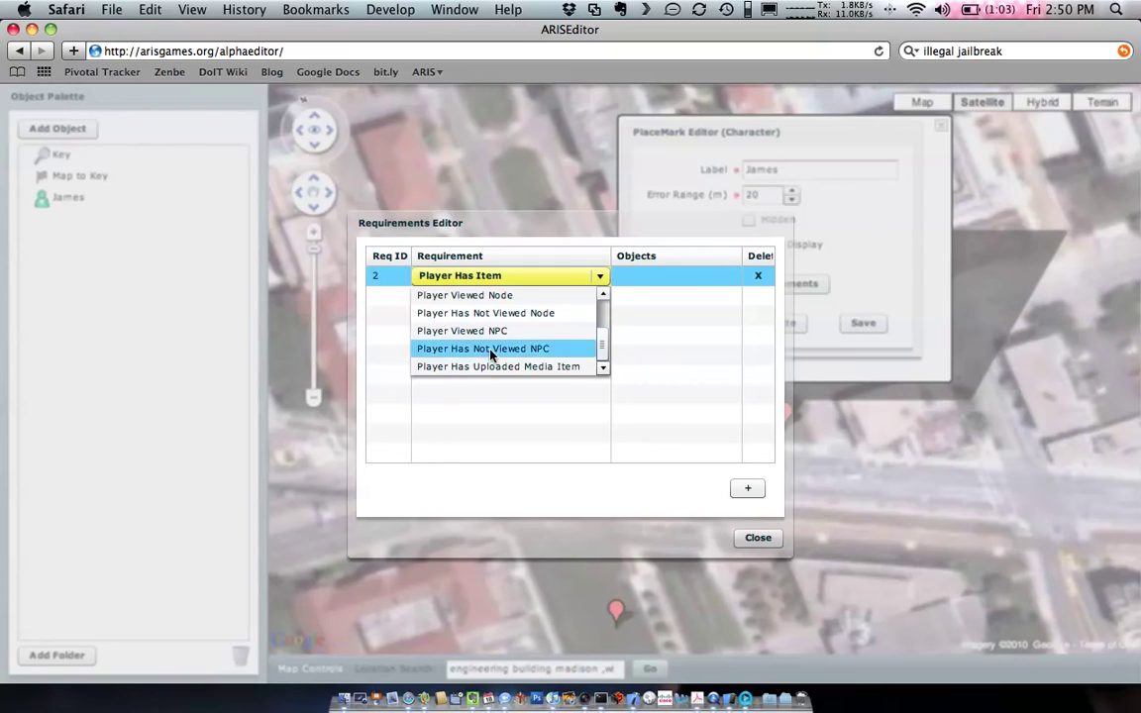
left_click(491, 349)
left_click(718, 280)
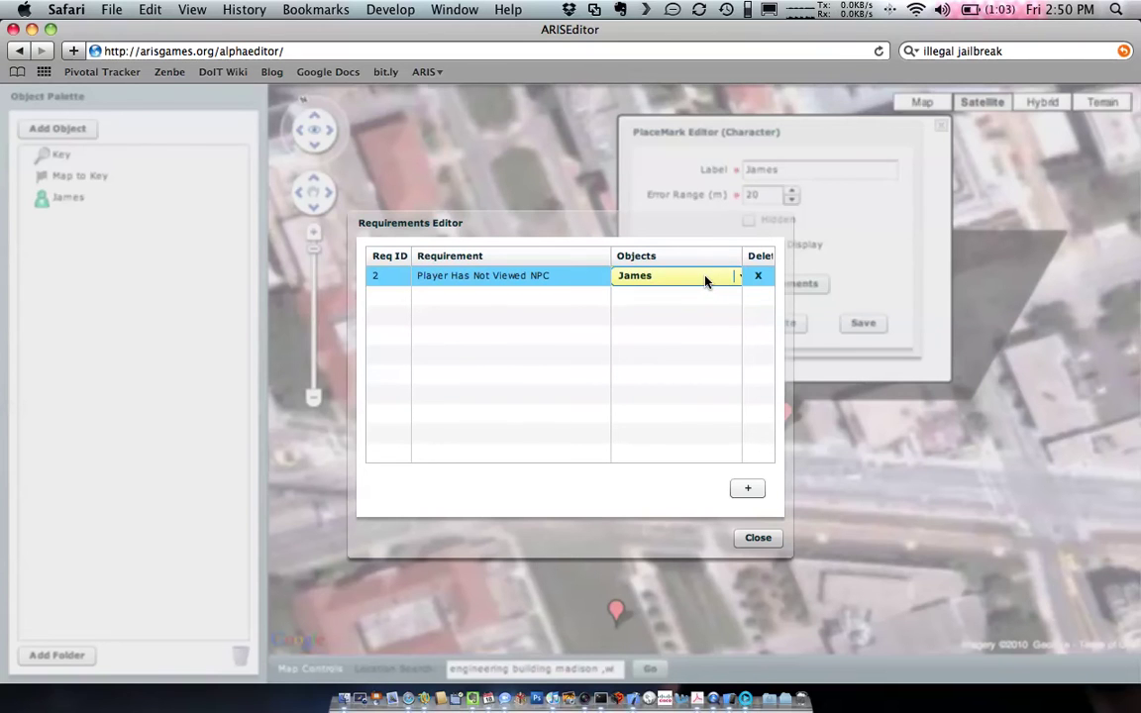
left_click(706, 282)
left_click(705, 283)
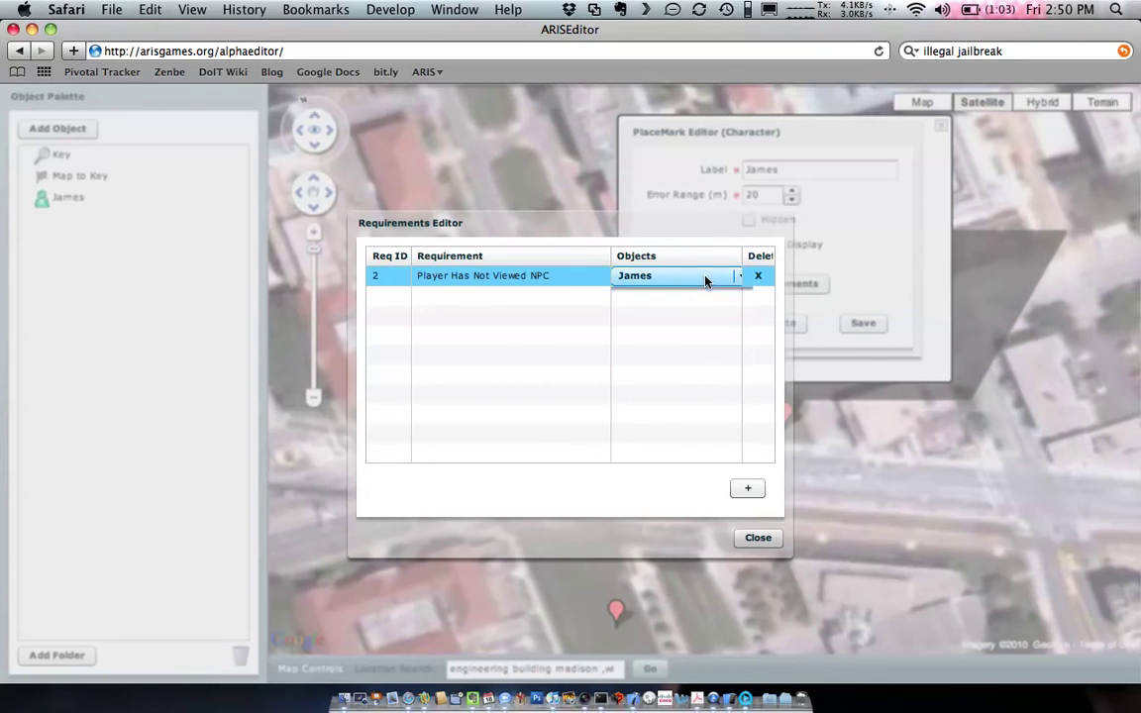
left_click(758, 538)
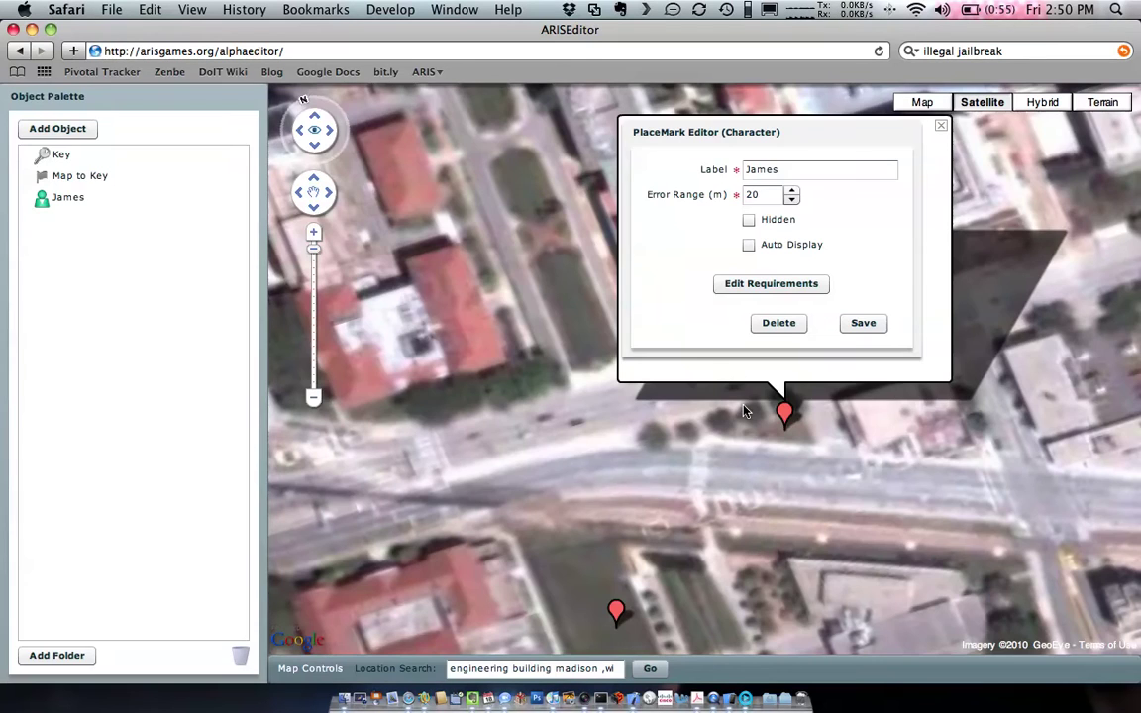
left_click(940, 126)
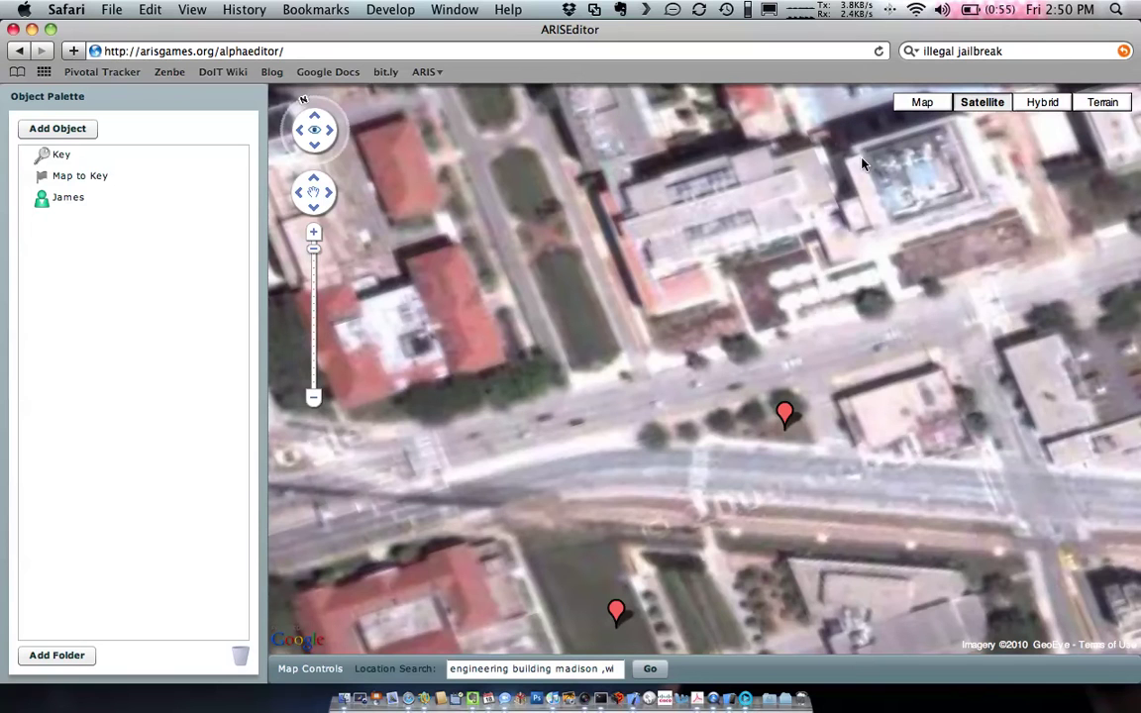
Step: Append "Until then, I'm getting lunch." to the existing character's greeting and save the character
double_click(65, 202)
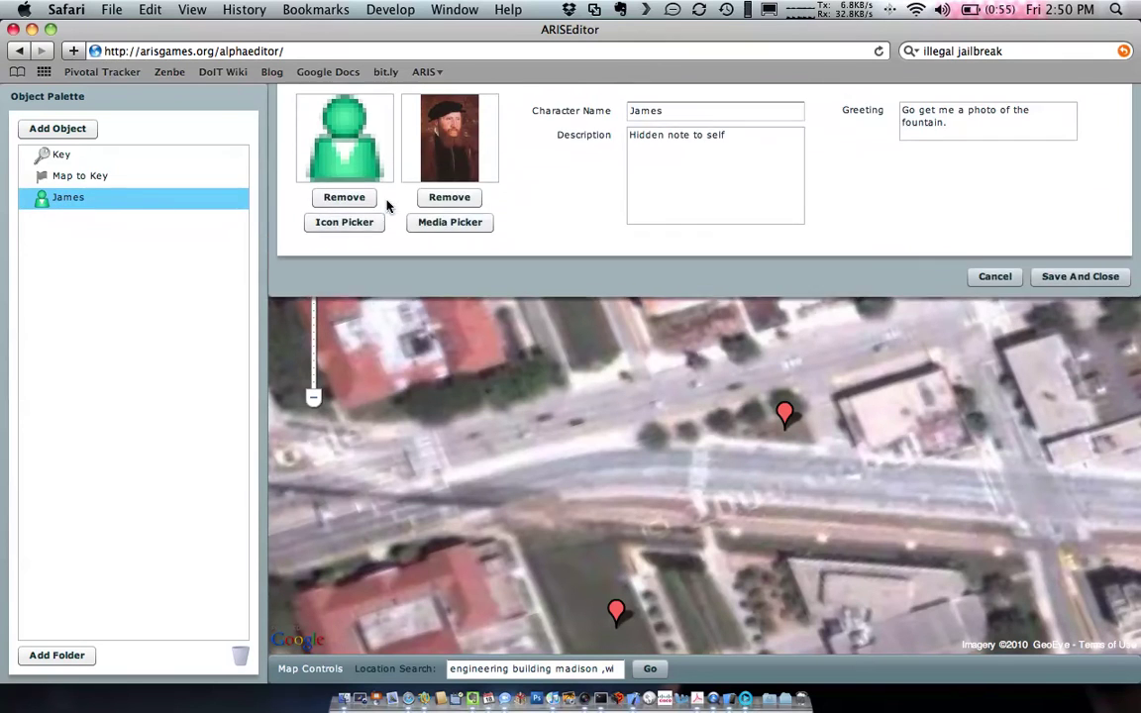
left_click(948, 154)
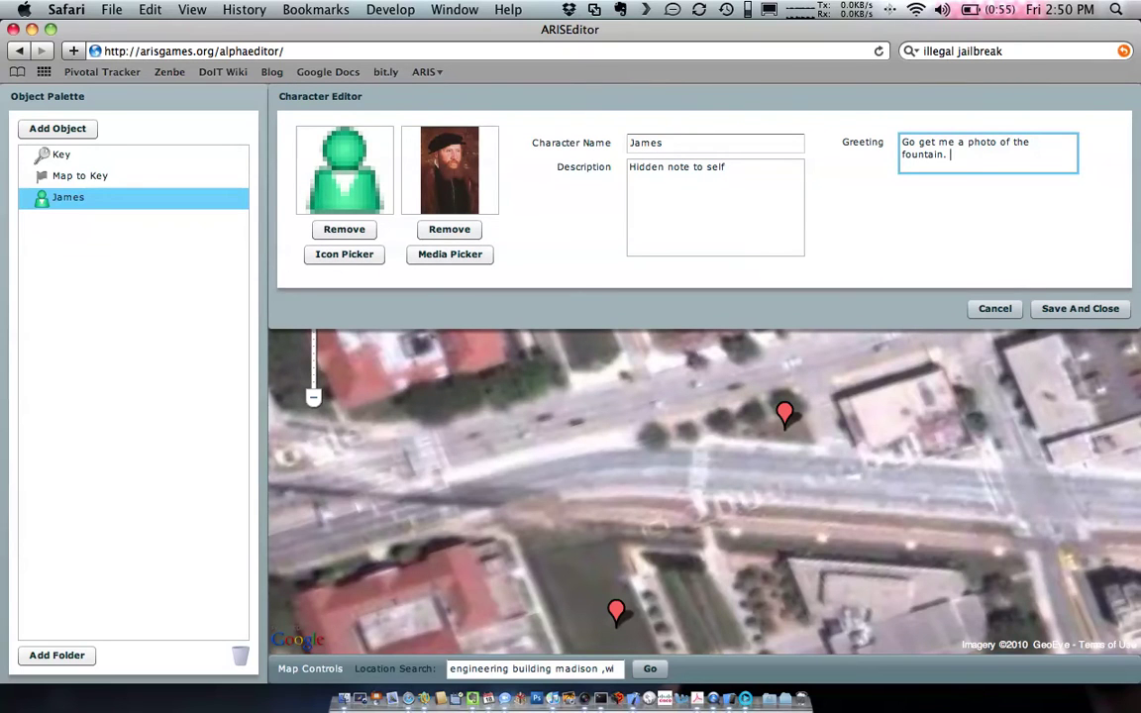
type("Until then, I'm getting lunch")
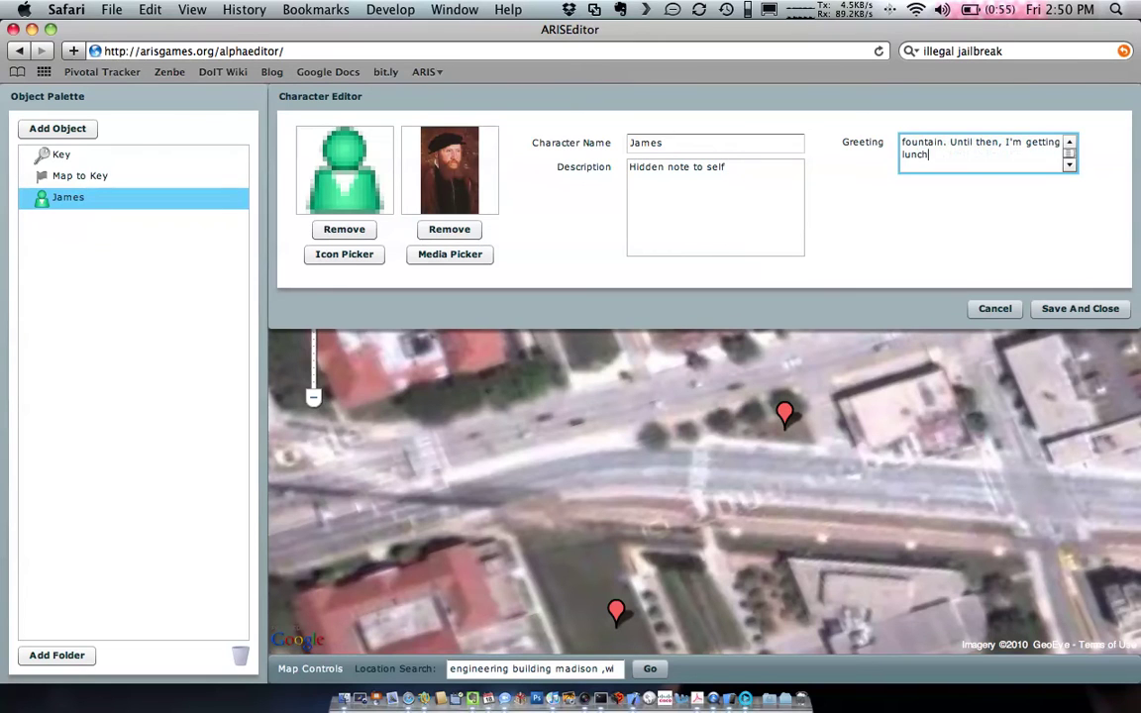
type(".")
left_click(1070, 310)
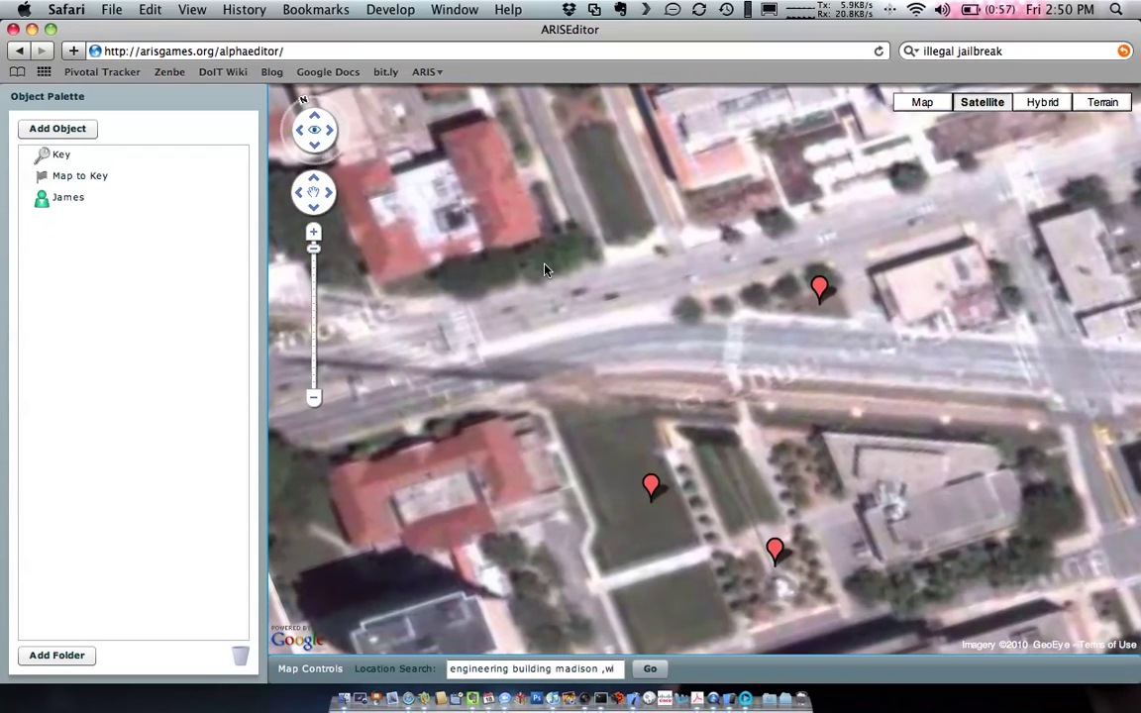
Step: Add a second character with the same name as the existing one and the description "After a photo has been taken"
left_click(85, 130)
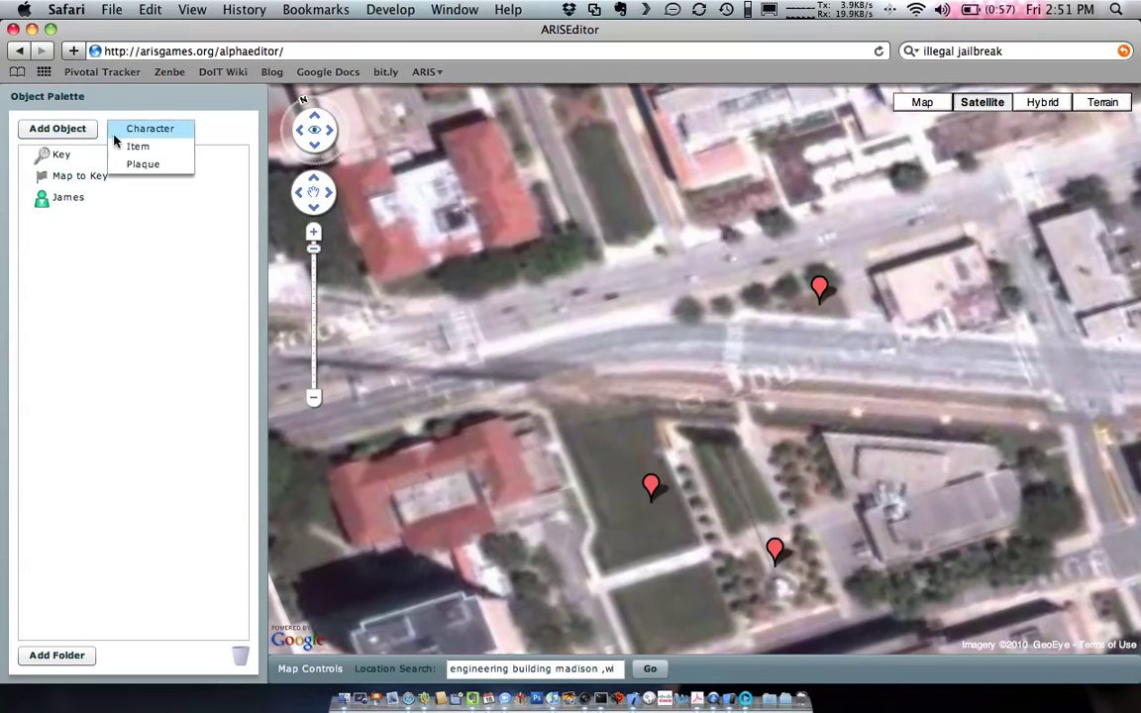
left_click(149, 128)
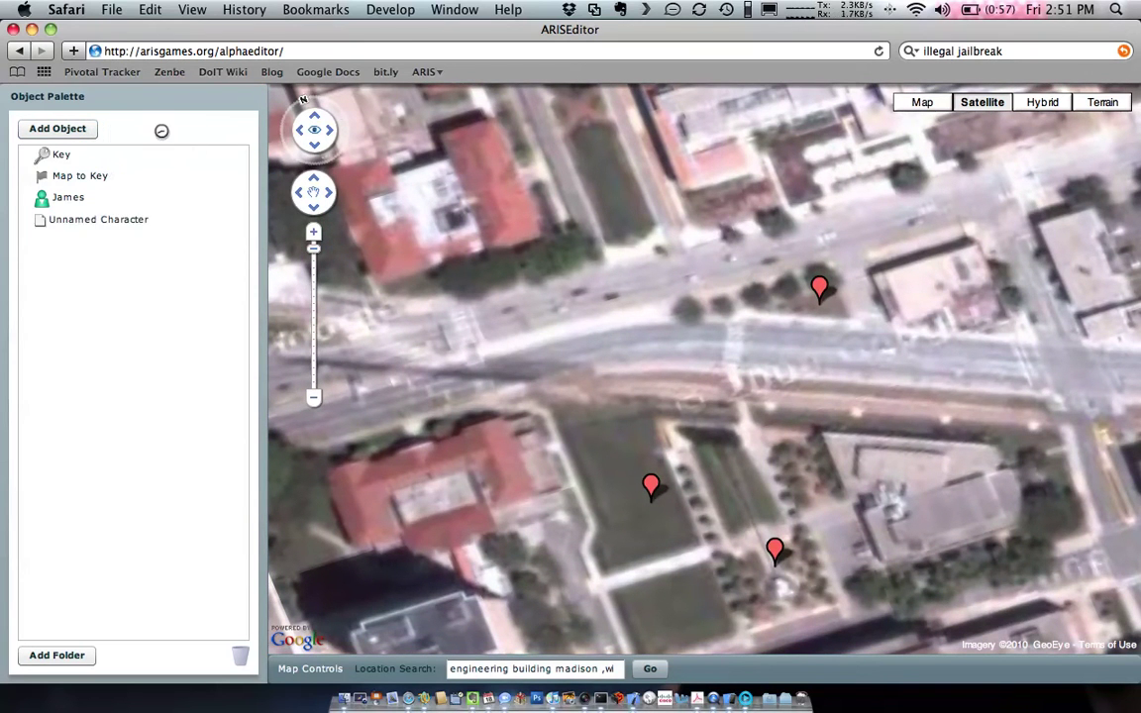
left_click(96, 220)
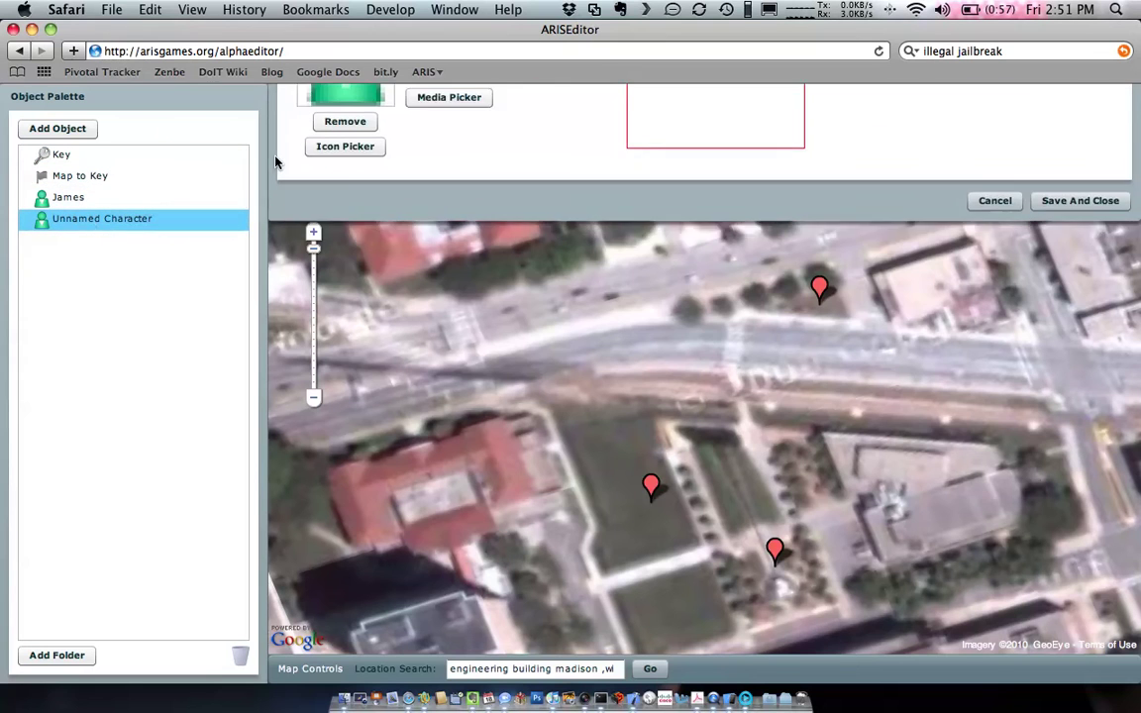
double_click(654, 142)
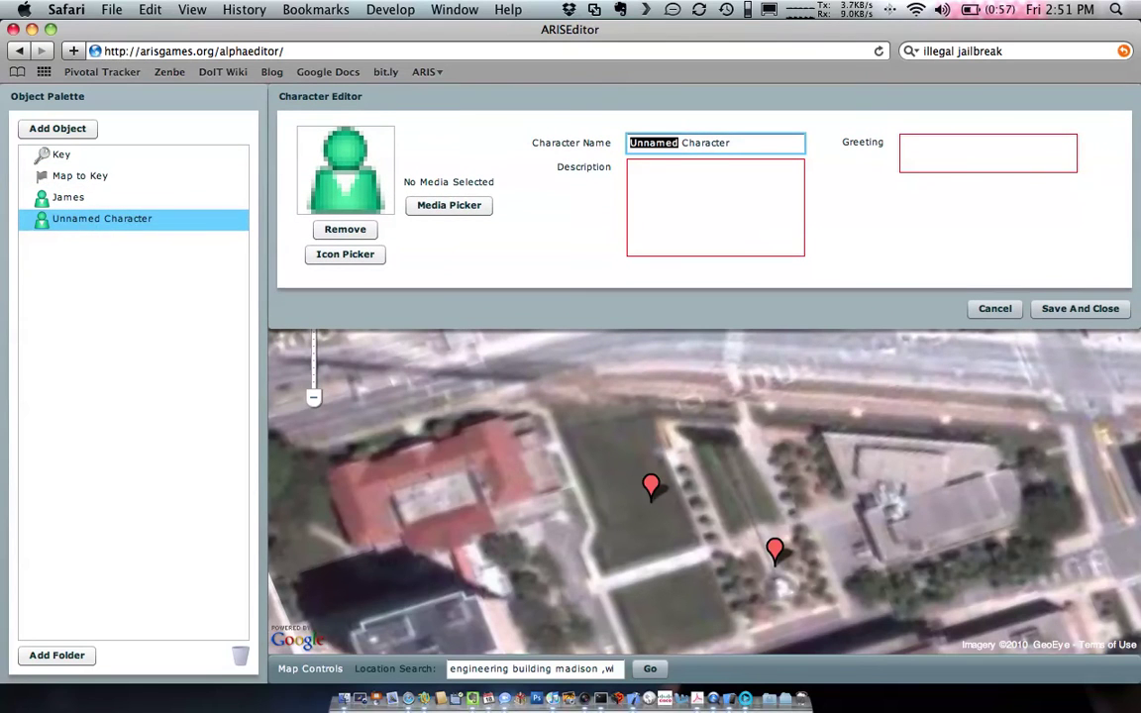
triple_click(653, 143)
type("J")
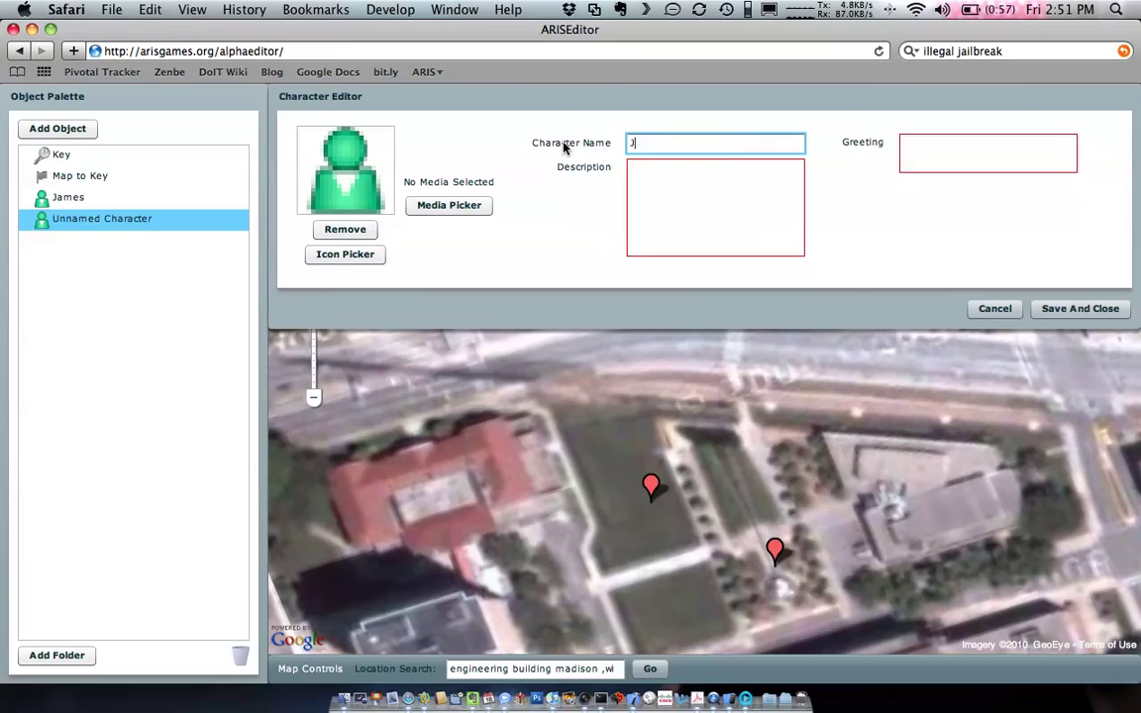
type("ames")
key("Tab")
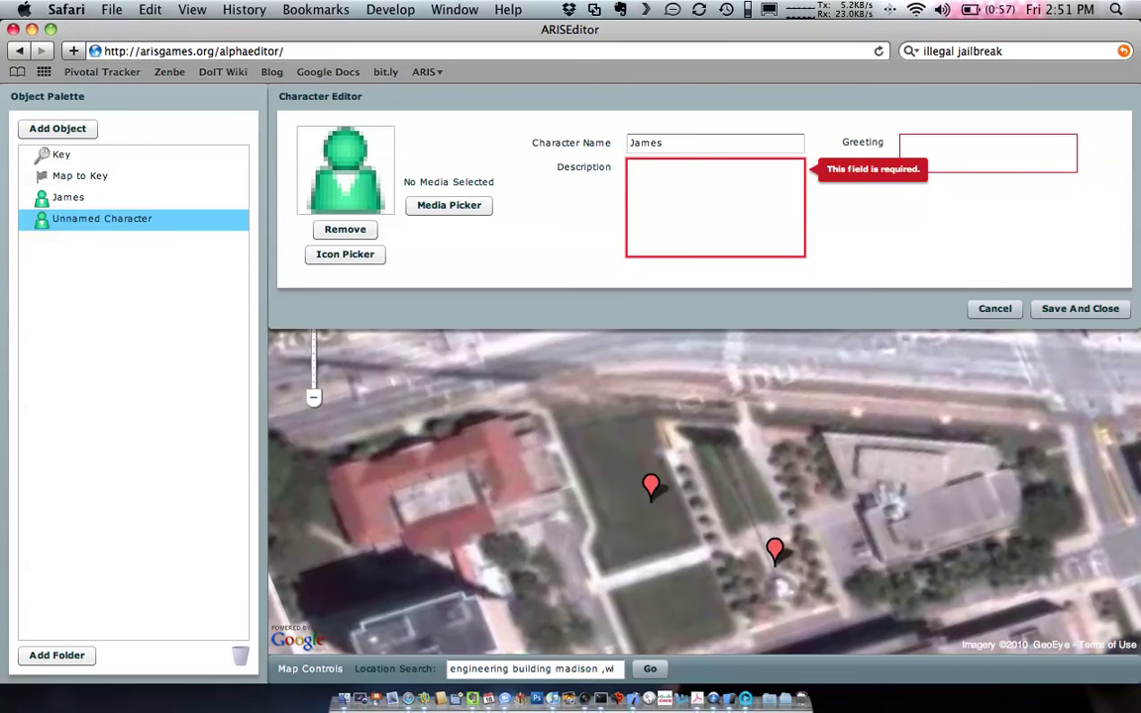
type("After ")
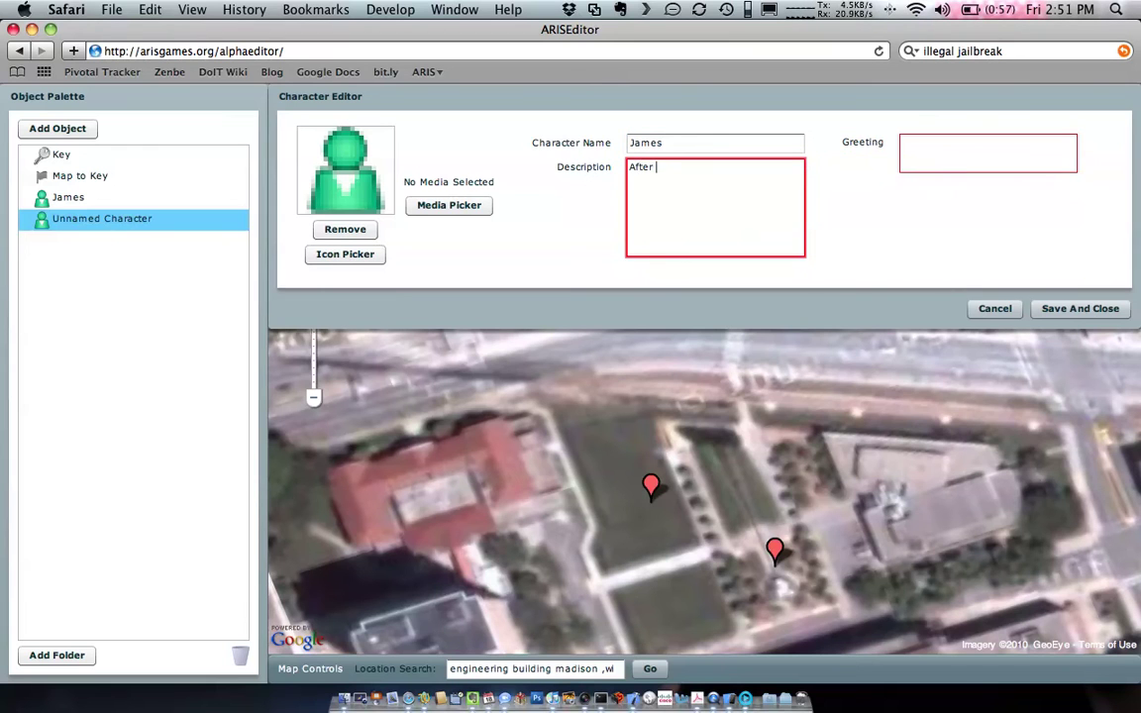
type("a photo has been taken")
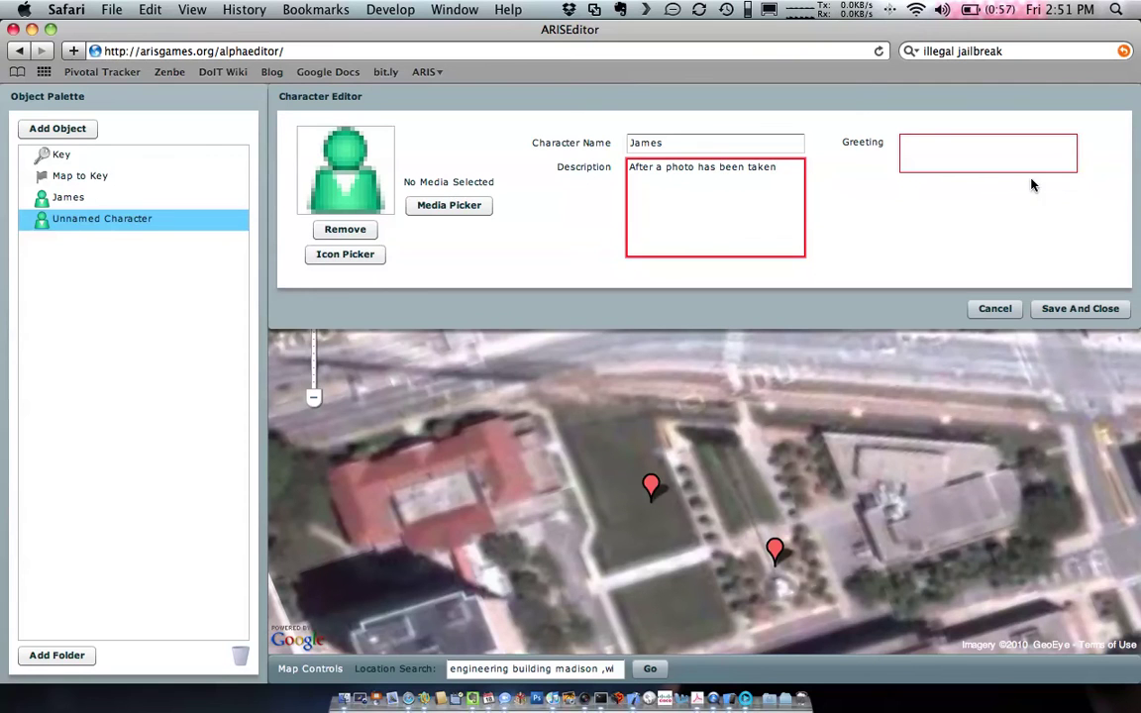
Step: Enter the greeting "Great Job. Thats exactly the photo I needed!" for the new character and save it
left_click(1030, 164)
type("Great ")
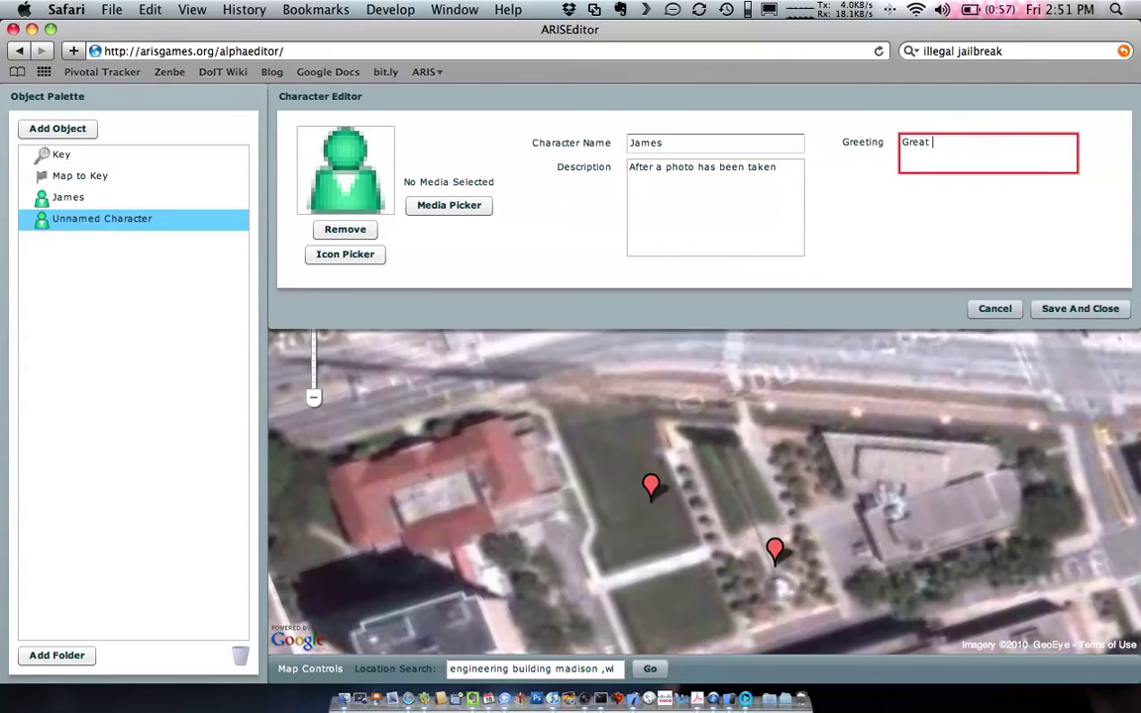
type("Job. Thats exactly ")
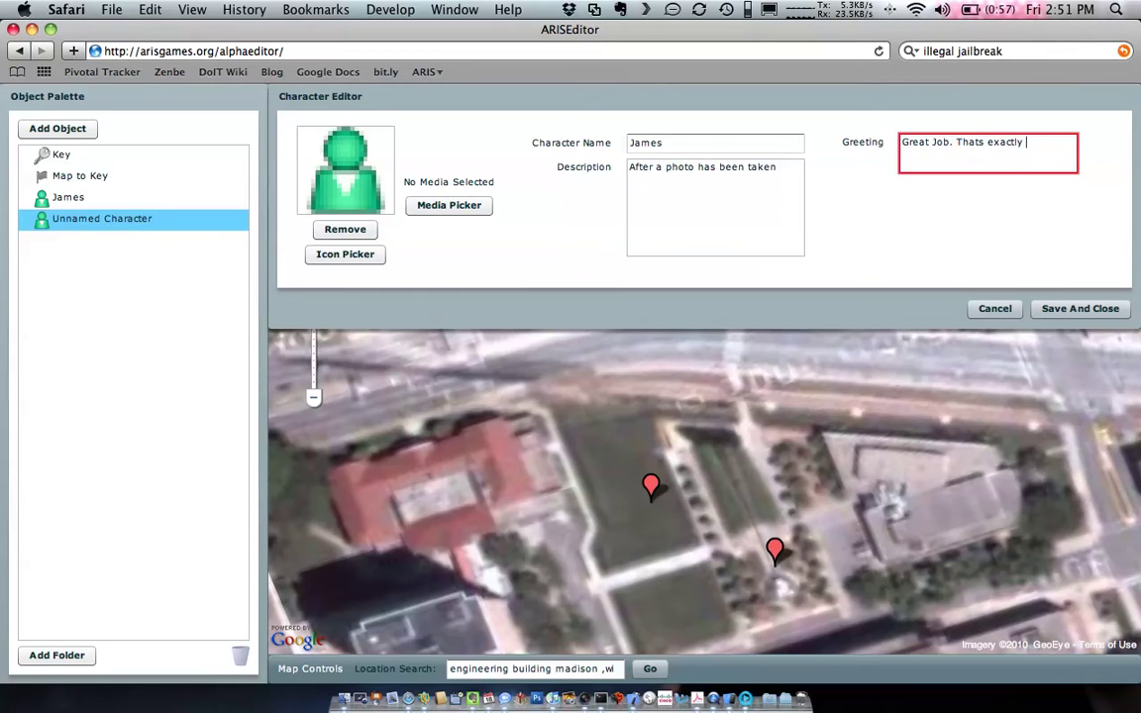
type("the photo I needed!")
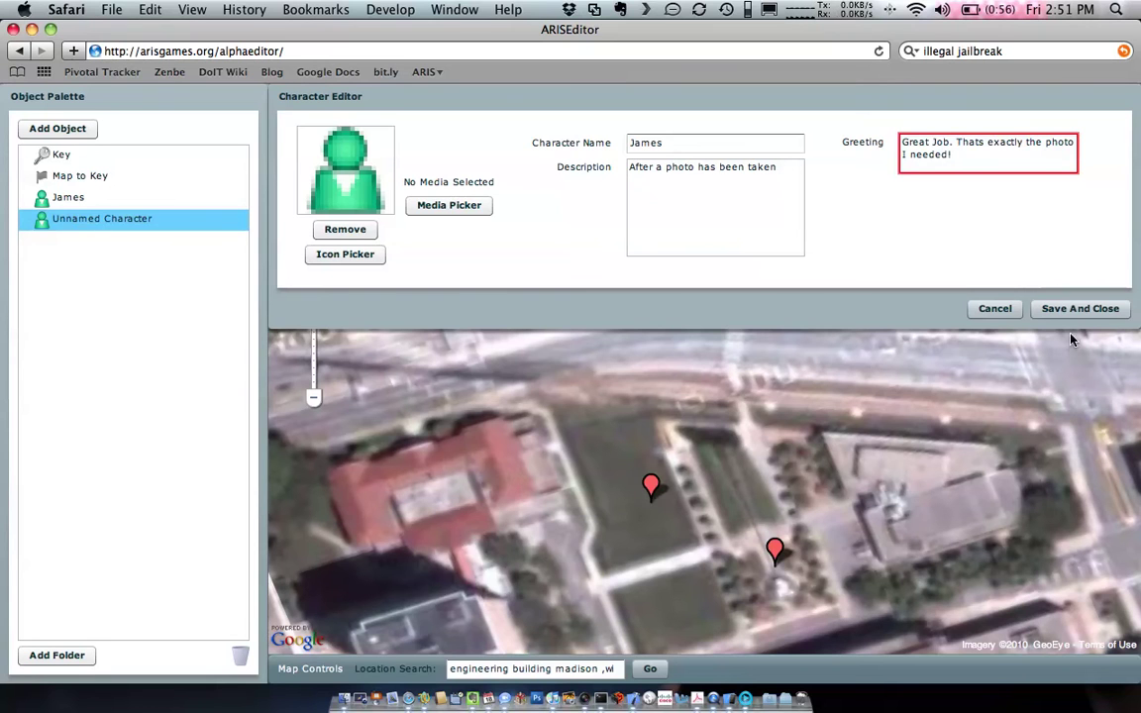
left_click(1079, 309)
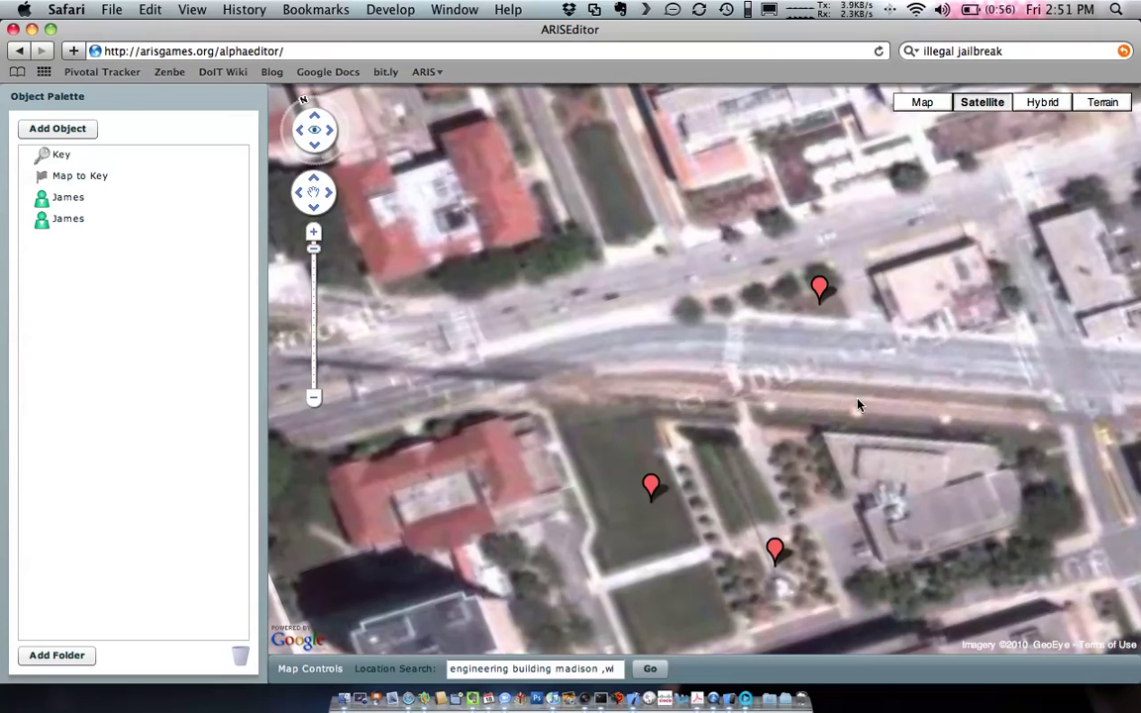
Step: Place the new character on the map just west of the existing character's placemark north of the main road
left_click_drag(856, 402, 857, 360)
left_click(84, 219)
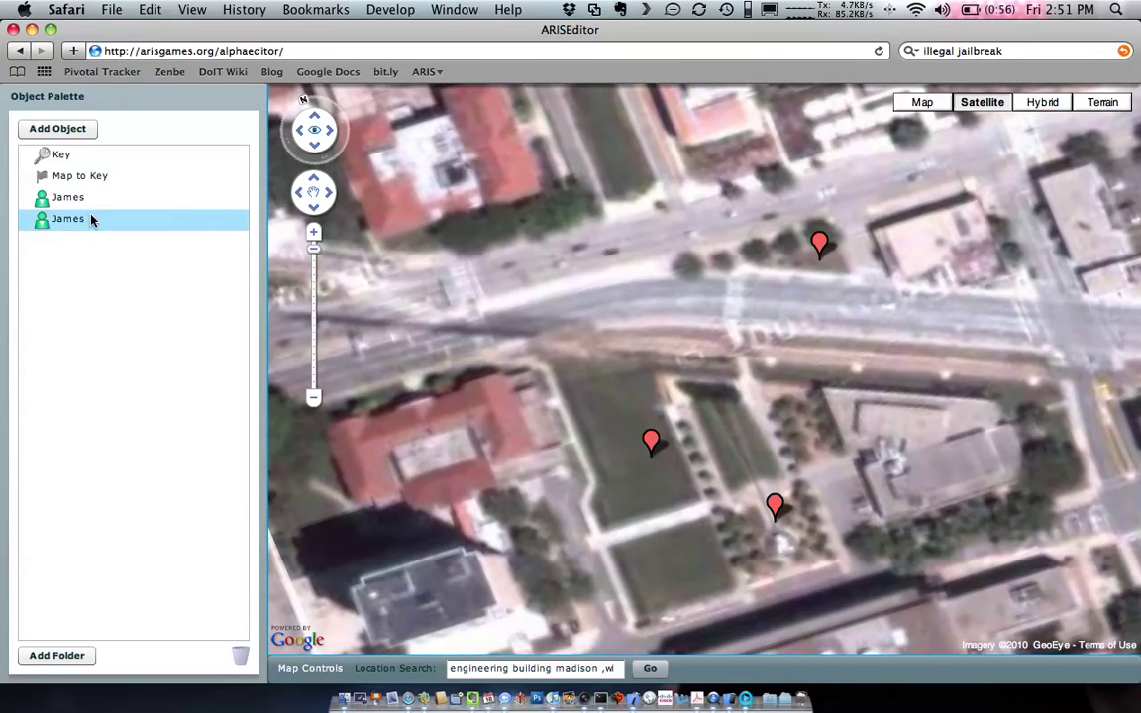
mouse_move(84, 218)
left_mouse_down()
mouse_move(611, 260)
mouse_move(829, 255)
mouse_move(806, 249)
left_mouse_up()
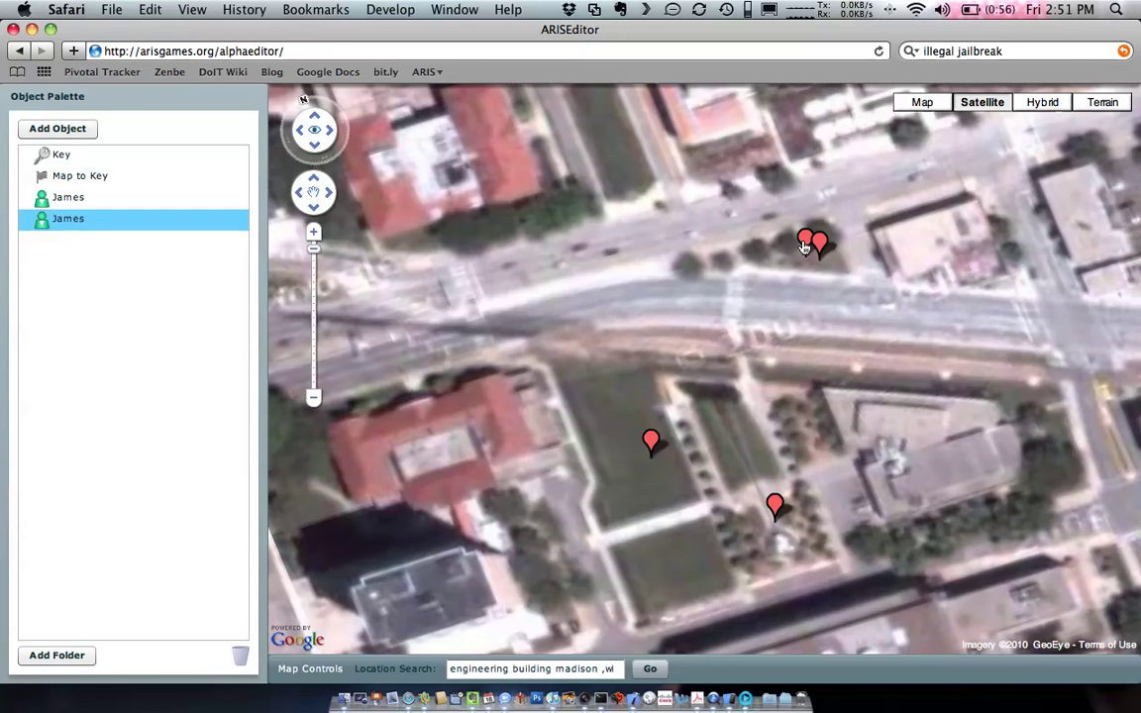
Step: Add a requirement row to the new character's placemark and widen the Requirement column
left_click(805, 244)
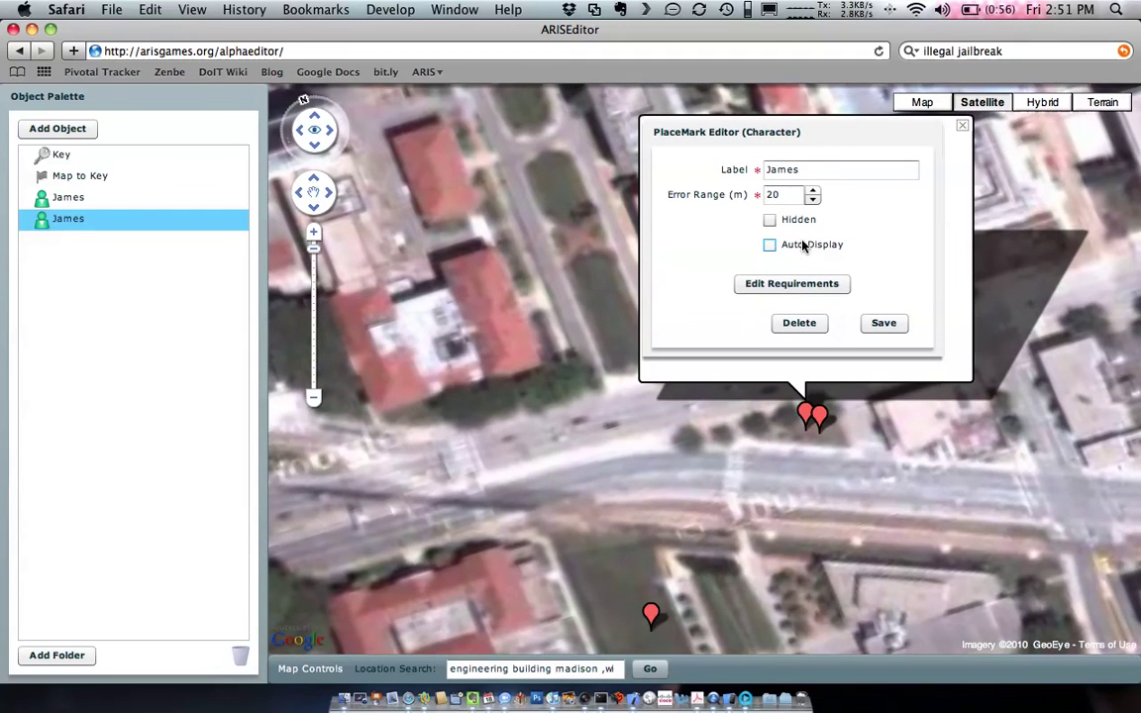
left_click(797, 286)
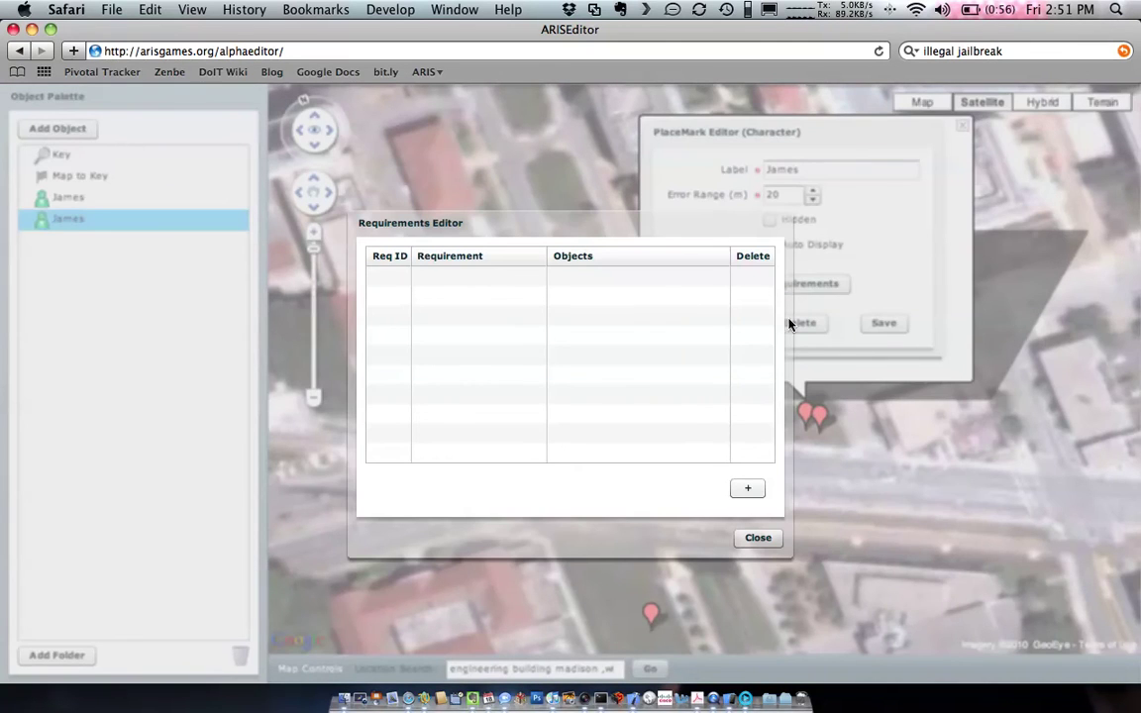
left_click(749, 486)
left_click(535, 277)
left_click_drag(547, 259, 614, 260)
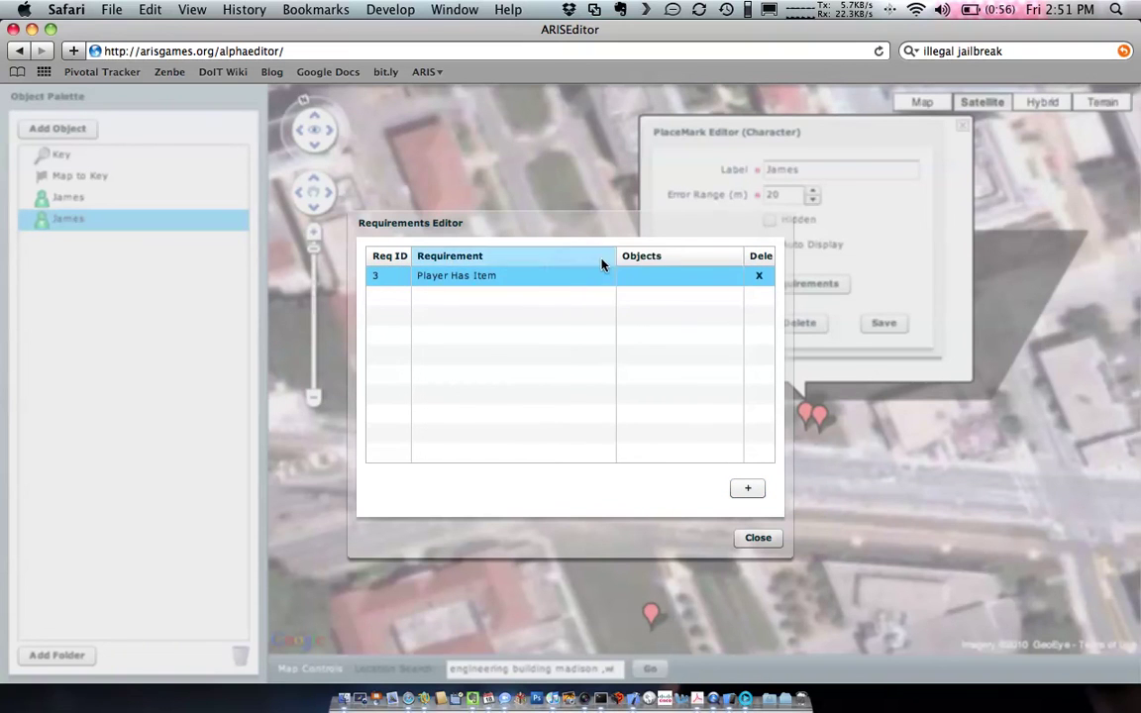
Step: Set the new placemark's requirement to Player Has Uploaded Media Item
left_click(604, 277)
left_click(606, 277)
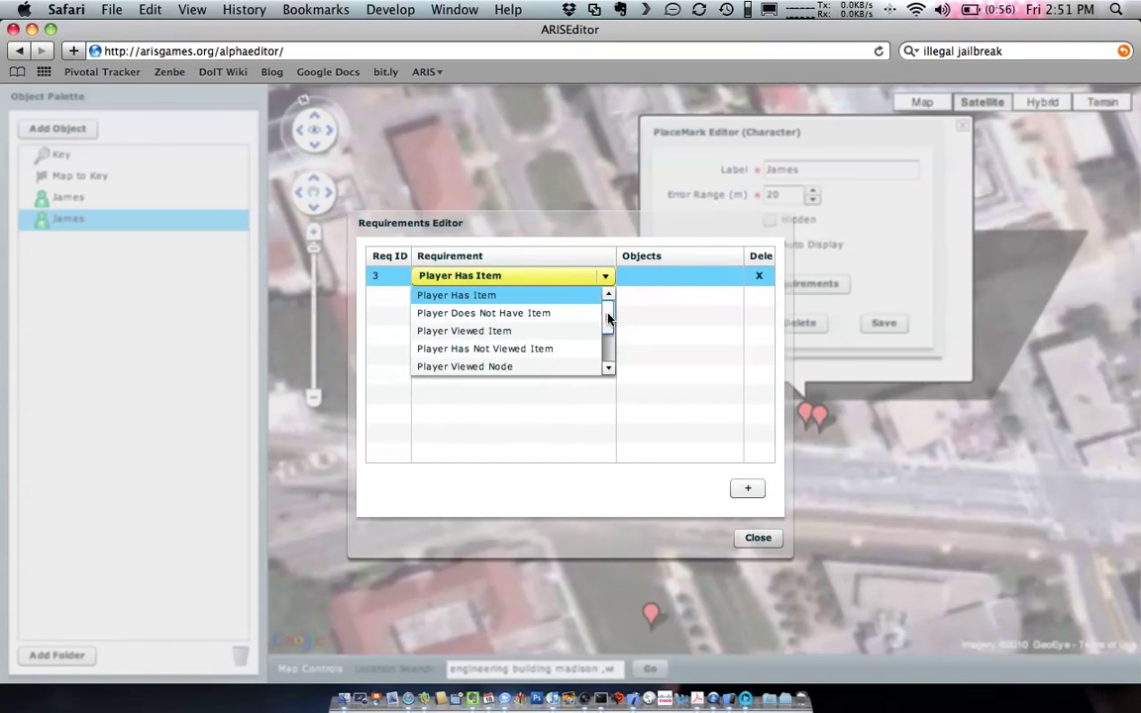
left_click_drag(606, 316, 606, 356)
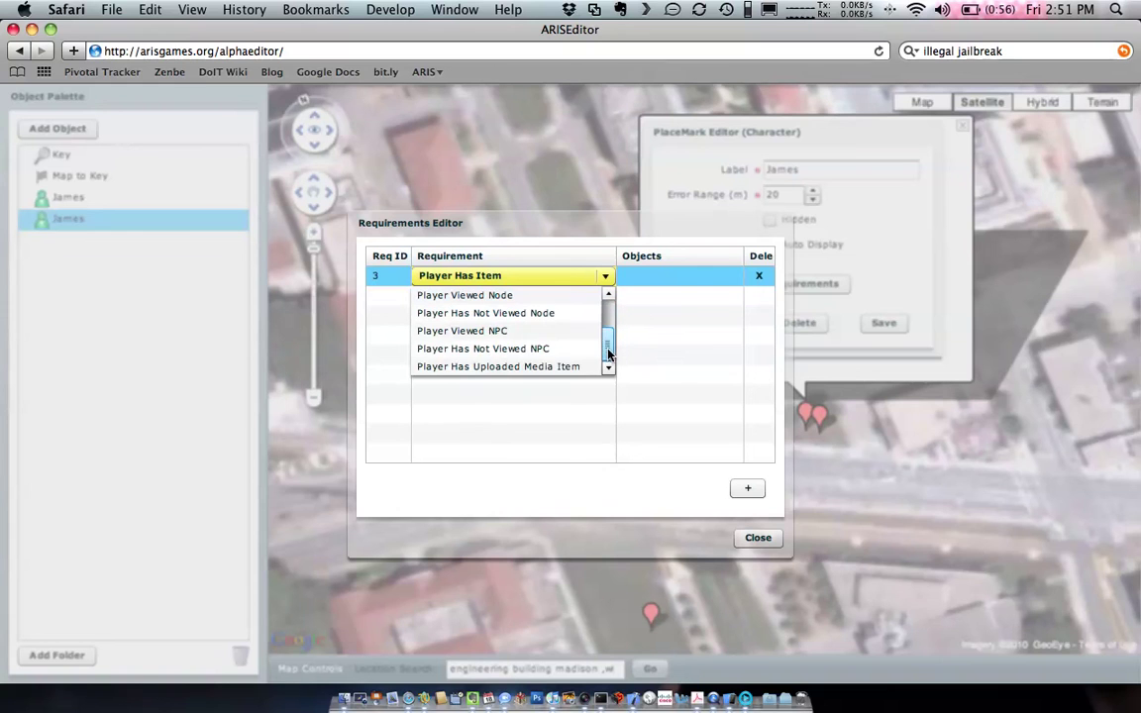
left_click(559, 368)
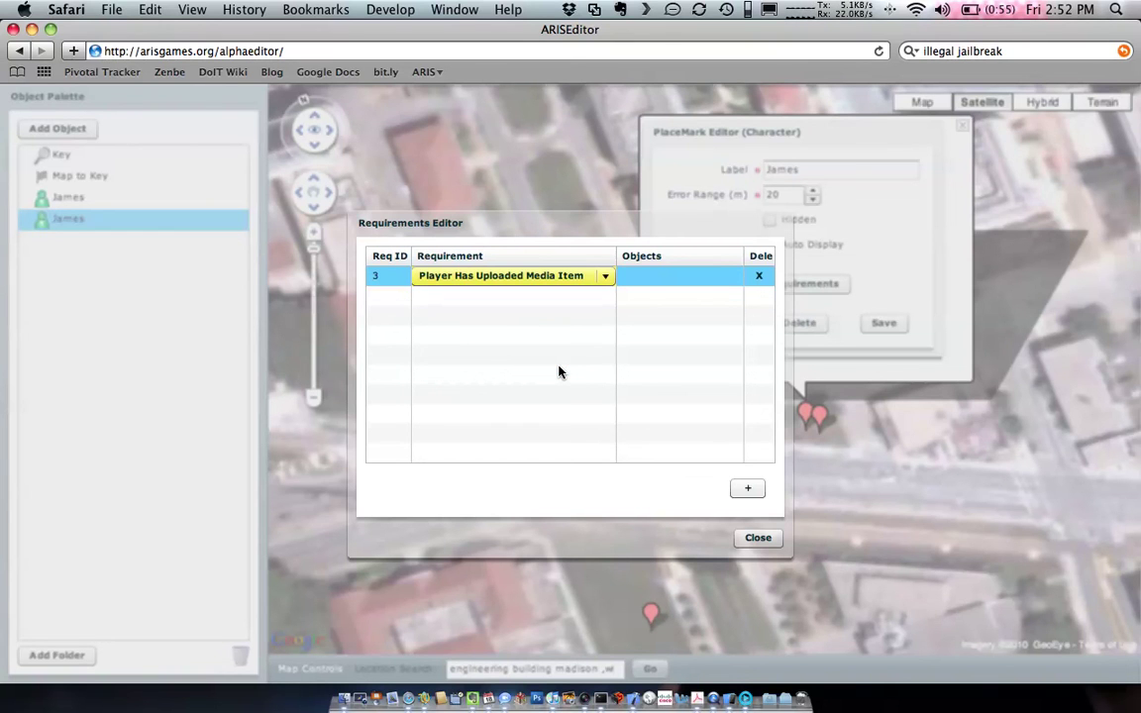
Step: Open the requirement's location map in satellite view and move its marker to the fountain south of the main road
left_click(690, 286)
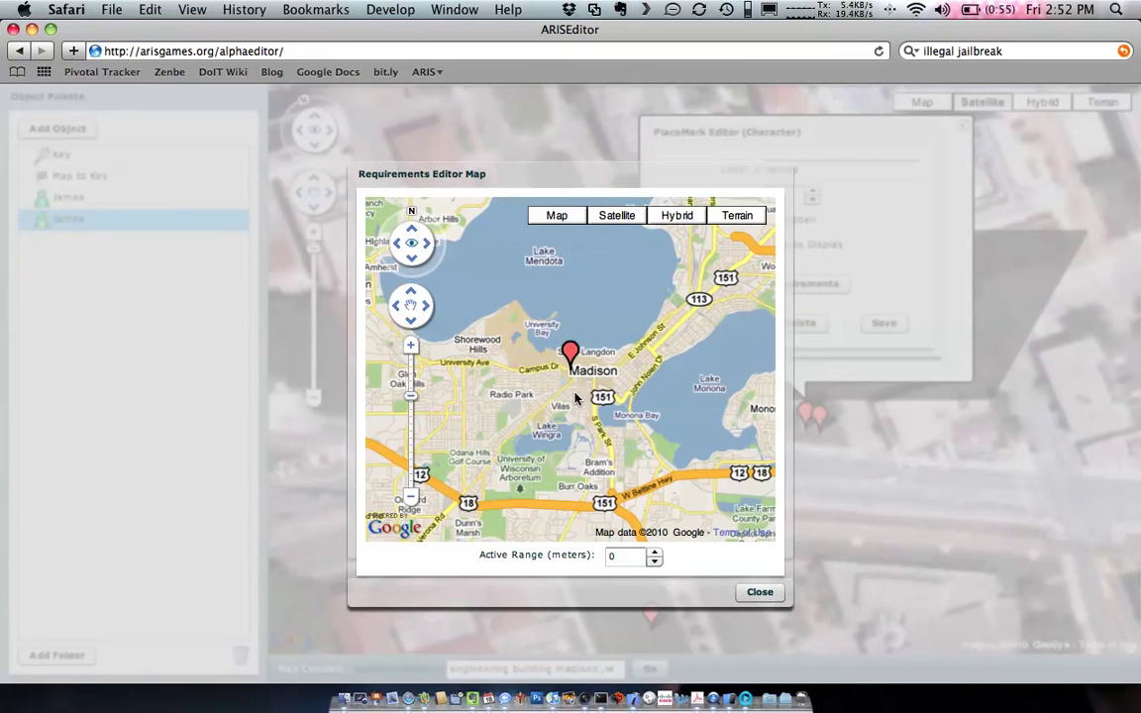
left_click(411, 393)
left_click_drag(411, 392, 415, 365)
left_click_drag(522, 411, 580, 387)
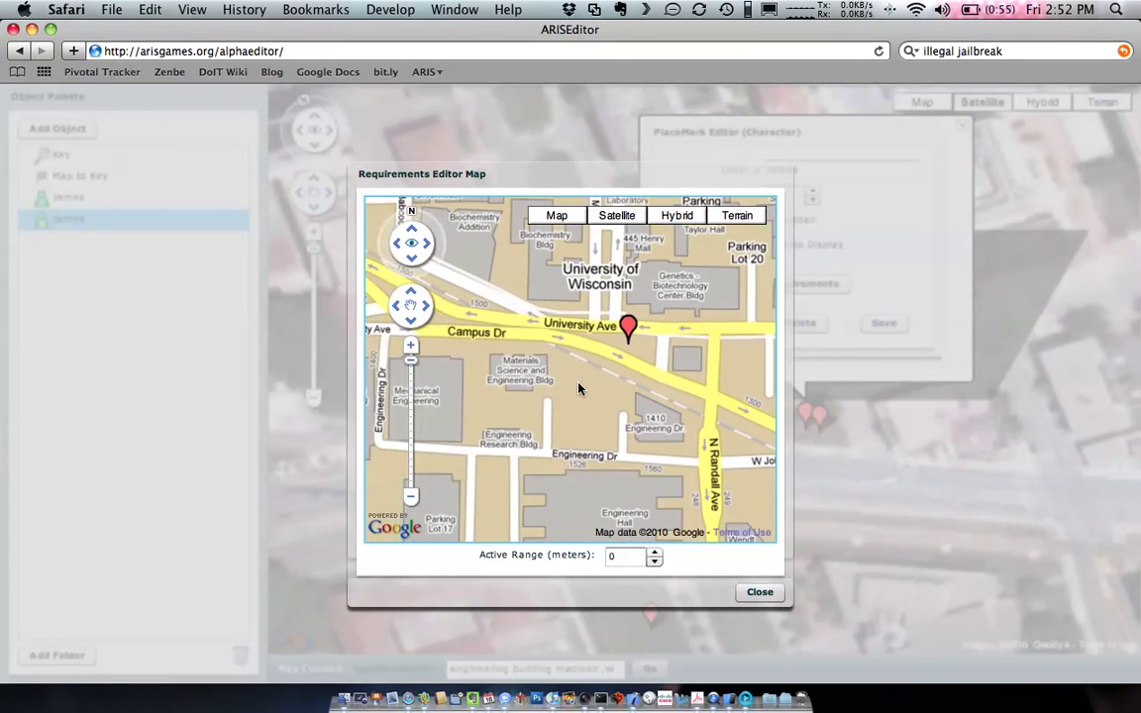
left_click(616, 215)
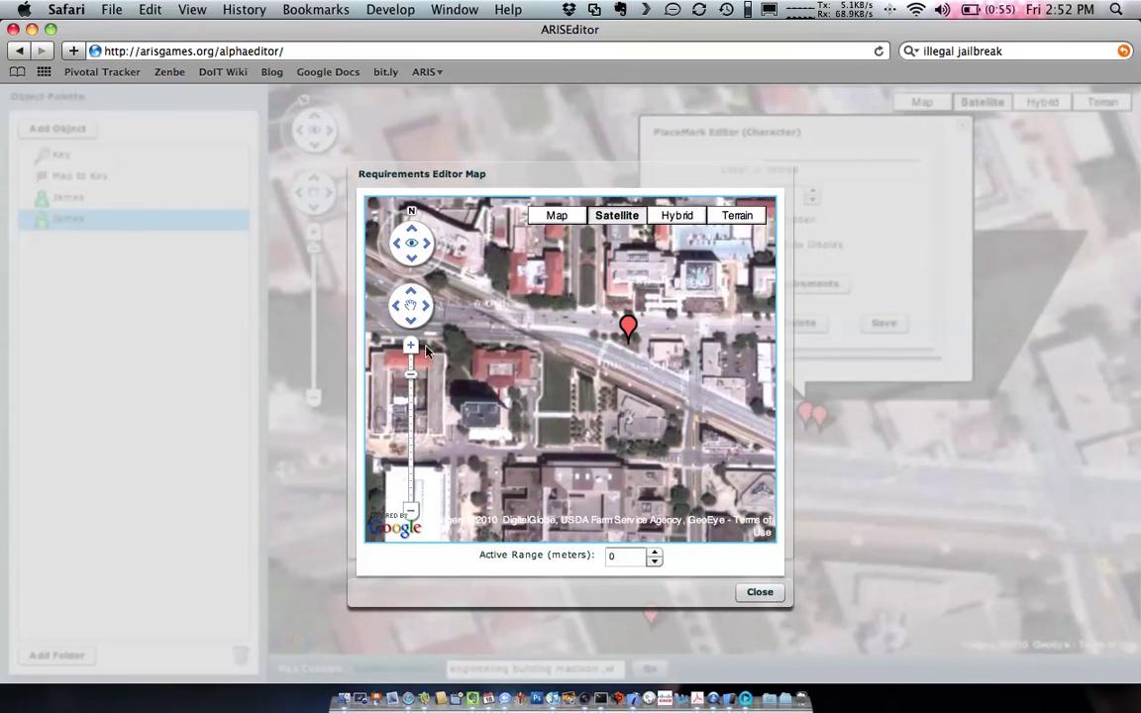
left_click(410, 346)
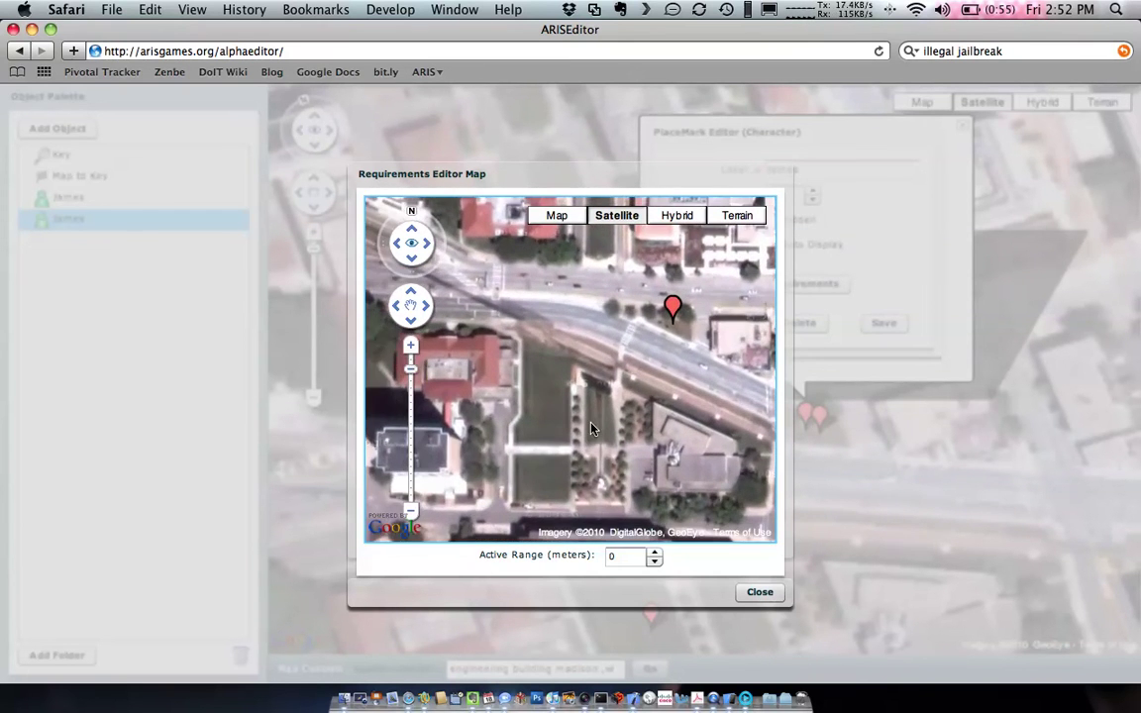
left_click_drag(531, 379, 540, 306)
mouse_move(683, 240)
left_mouse_down()
mouse_move(636, 348)
mouse_move(603, 392)
mouse_move(610, 397)
left_mouse_up()
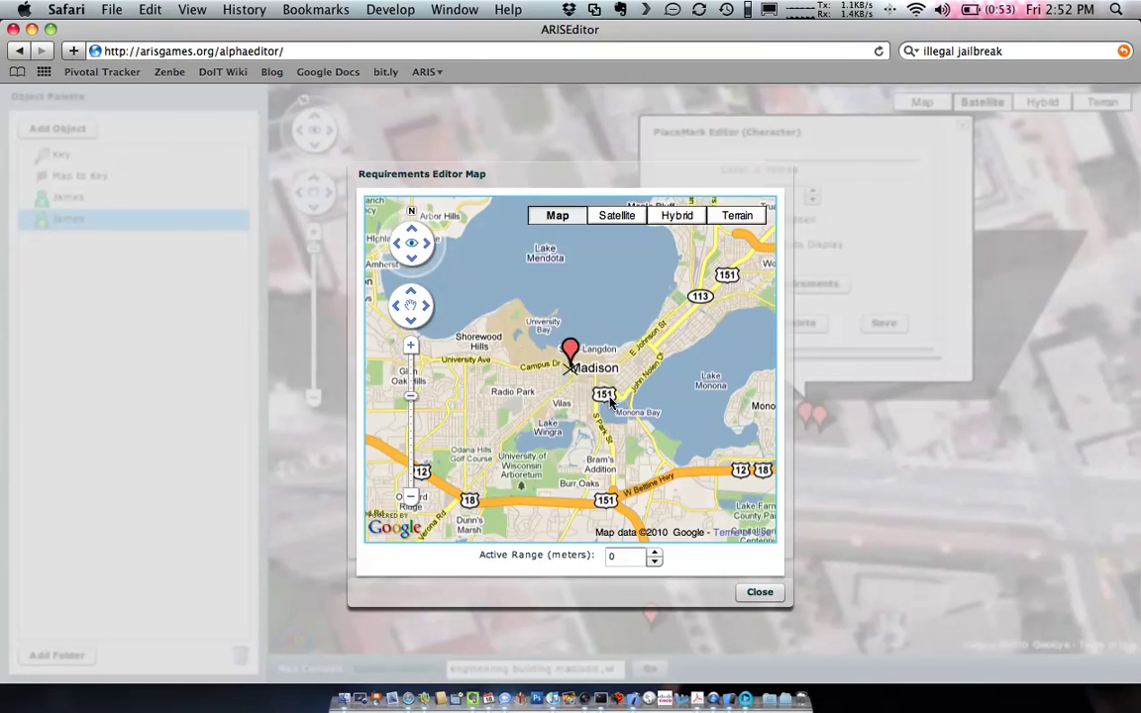
Step: Check the marker in satellite view, set the requirement's active range to 0 meters, and close the requirement and placemark editors
left_click(412, 345)
left_click(412, 346)
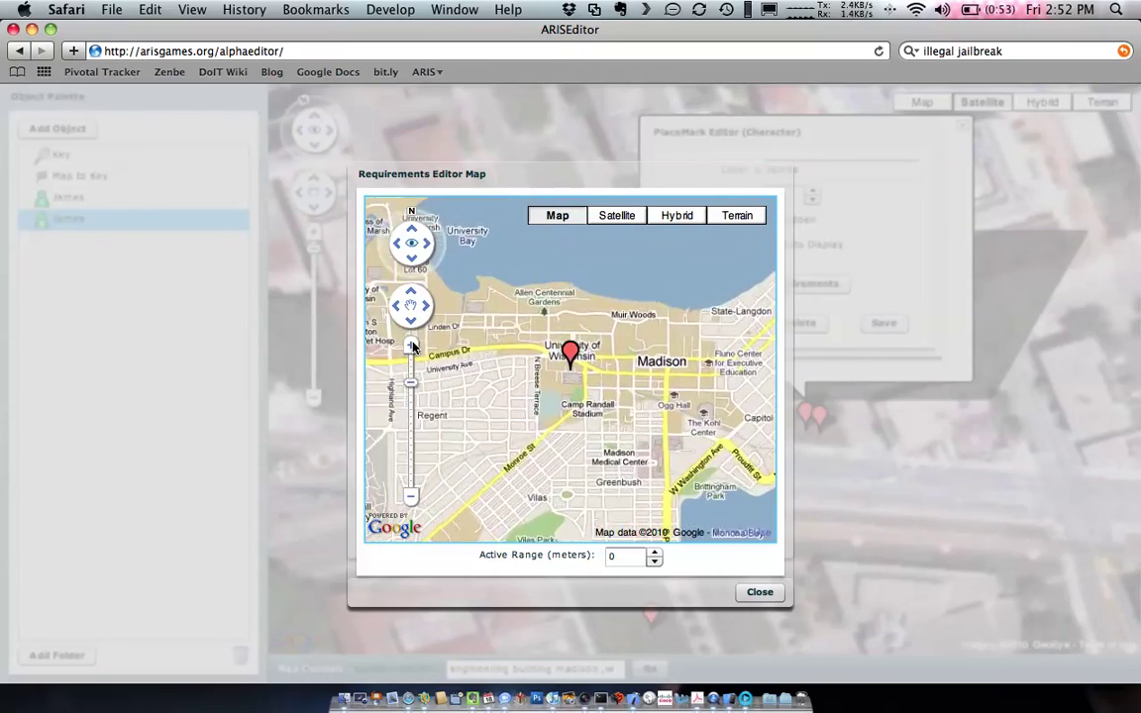
left_click(412, 346)
left_click(412, 345)
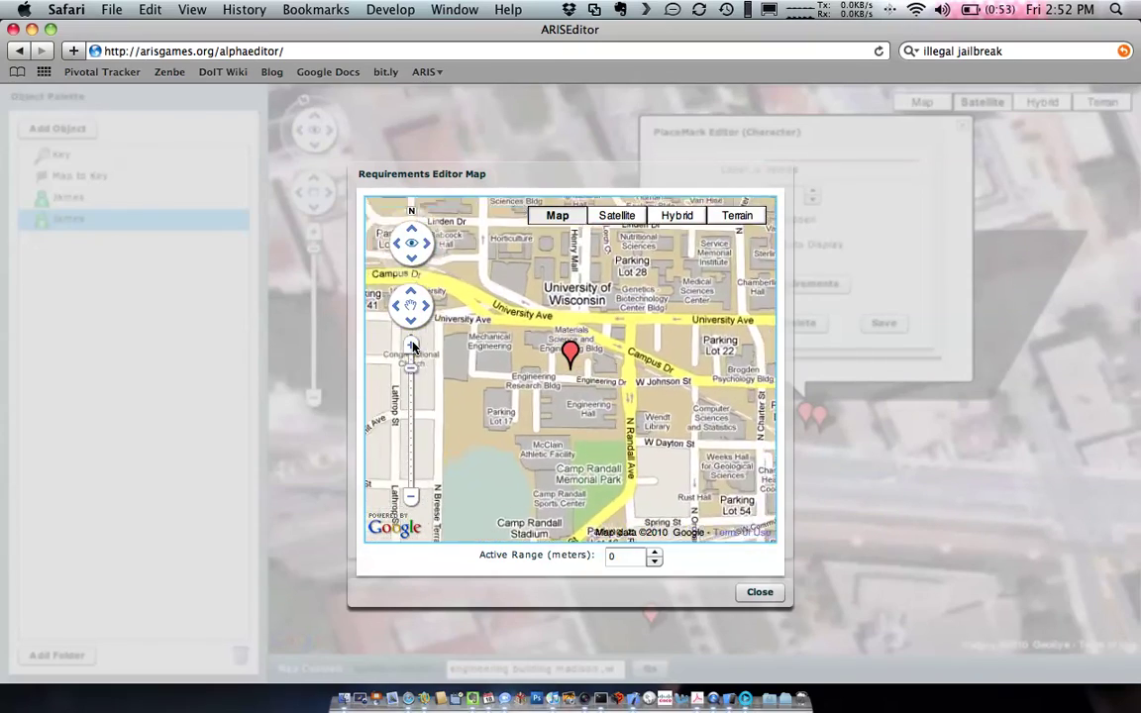
left_click(412, 346)
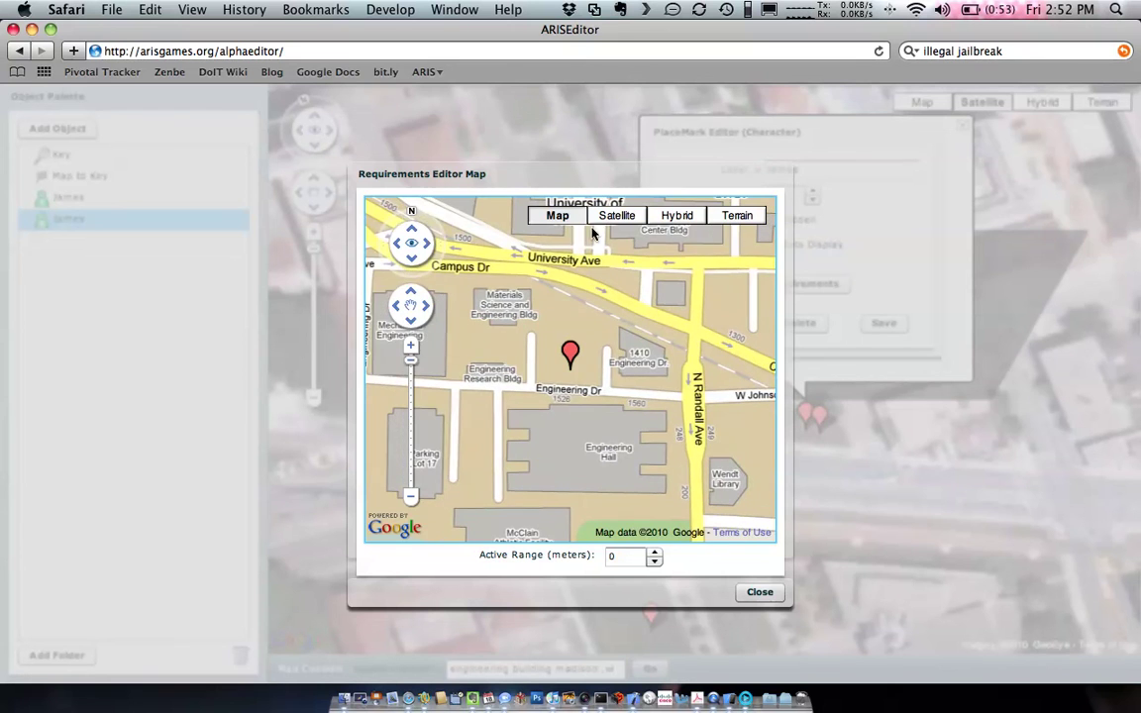
left_click(614, 215)
left_click(612, 556)
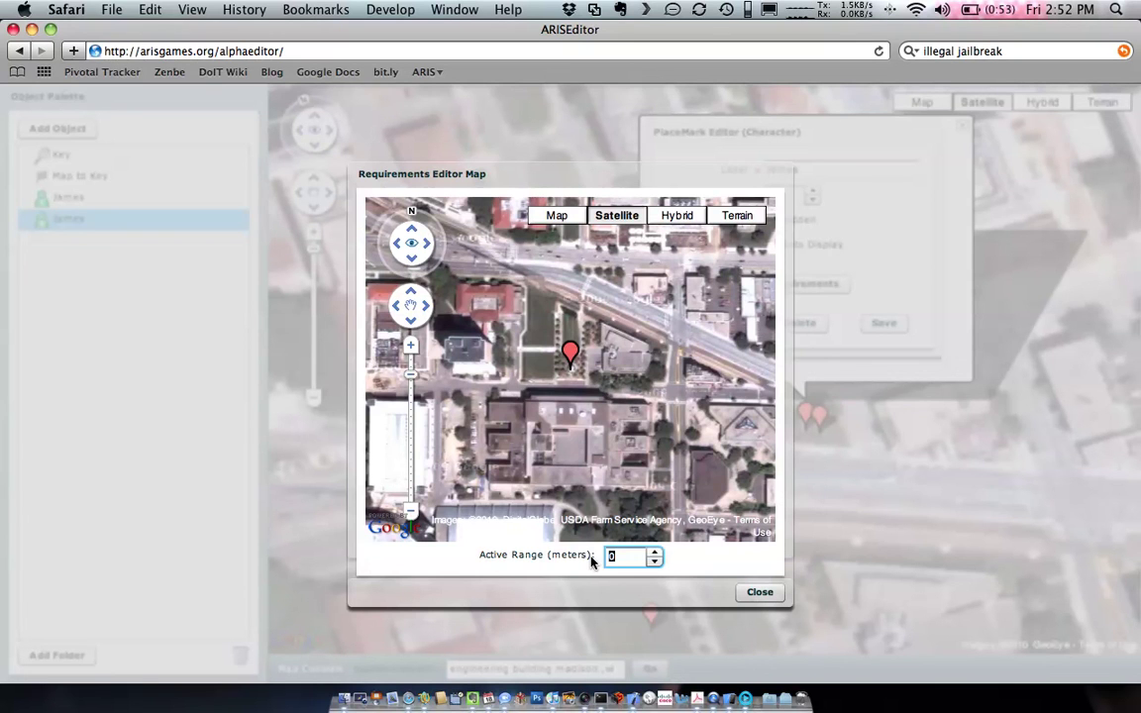
type("0")
left_click(754, 594)
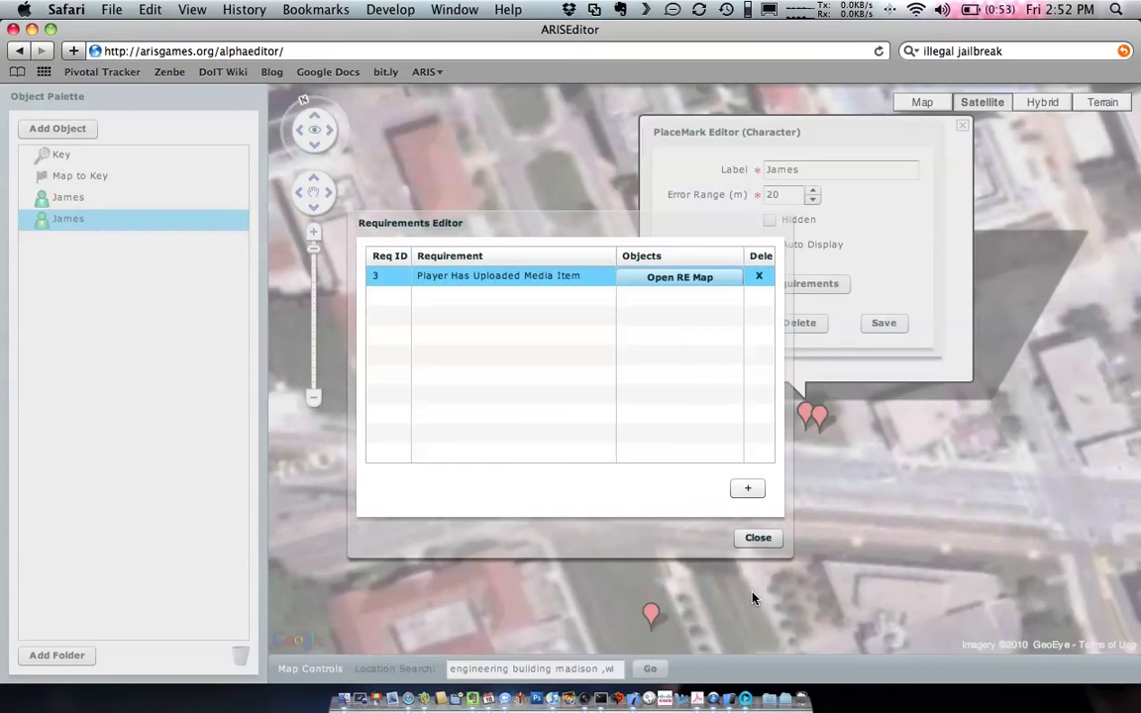
left_click(756, 540)
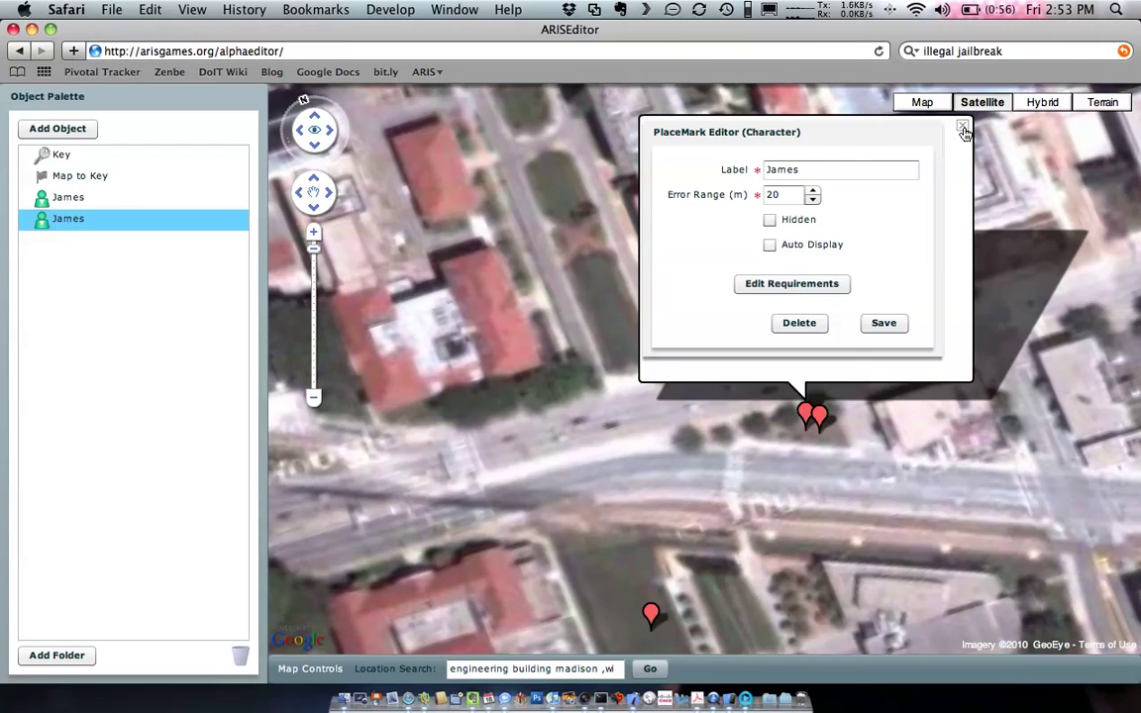
left_click(962, 129)
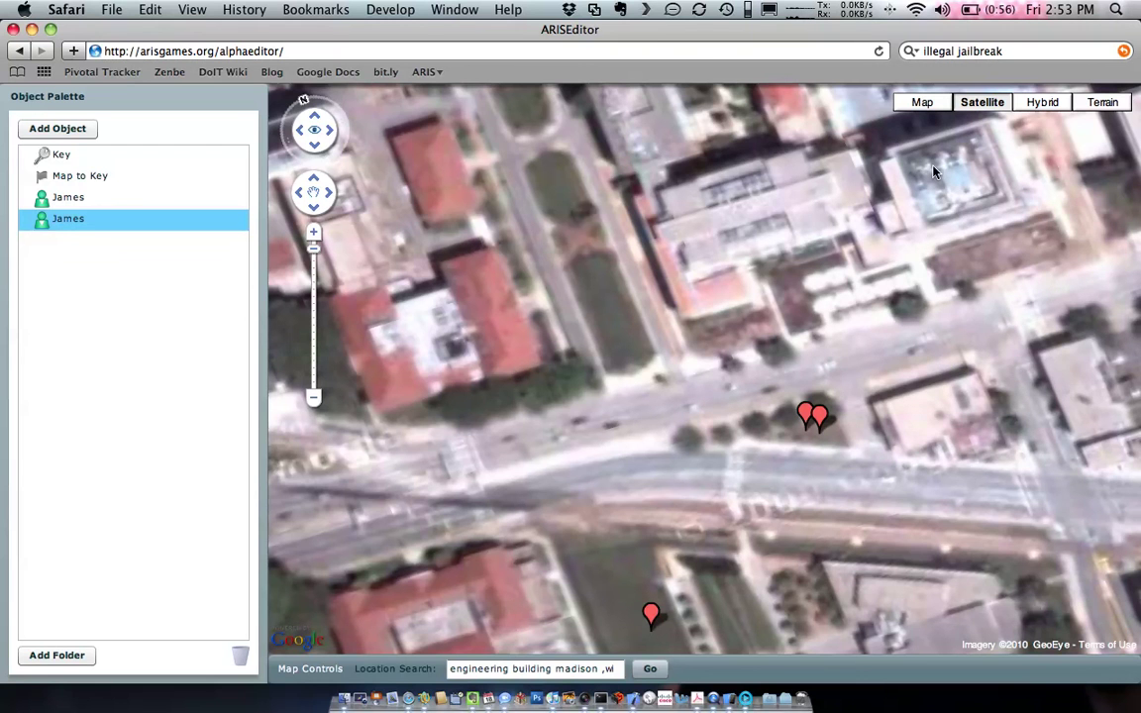
left_click_drag(937, 166, 939, 126)
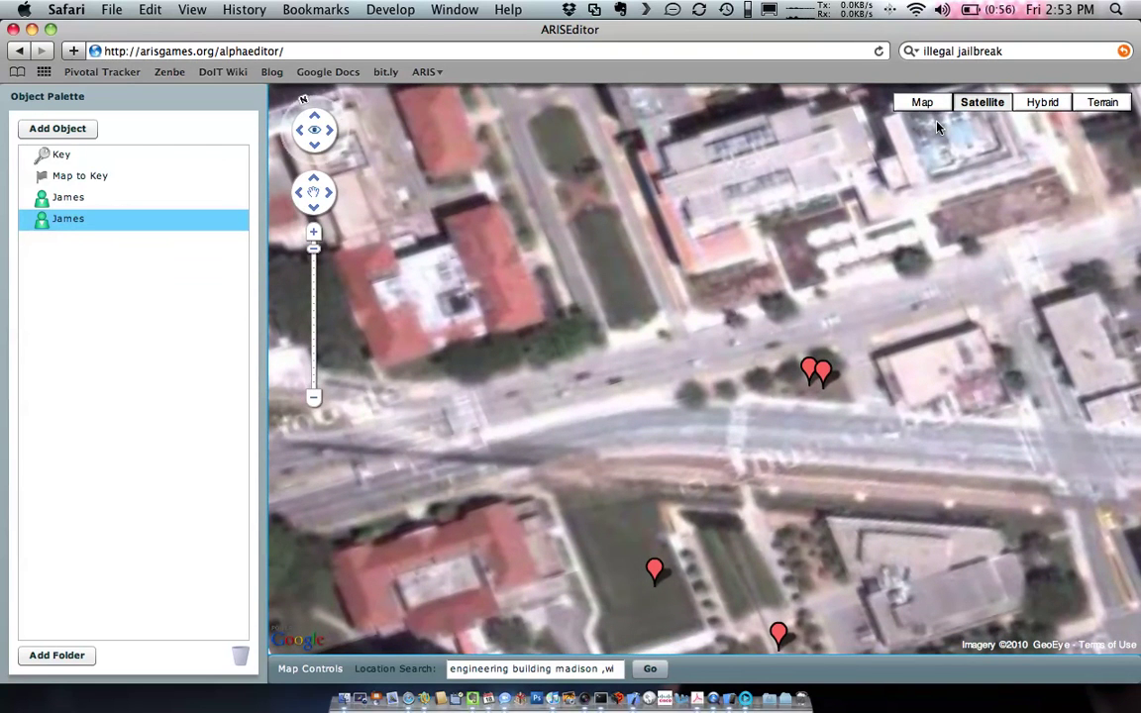